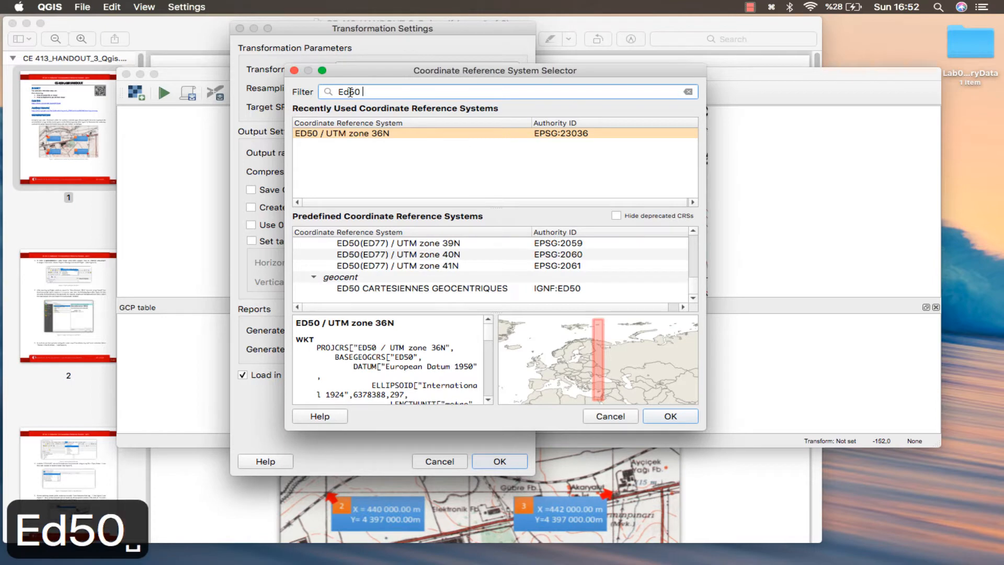
Filter the CRS list for ED50 UTM Zone 36, choose ED50 / UTM zone 36N (EPSG:23036) as target SRS, and confirm the transformation settings.
key(BackSpace)
key(BackSpace)
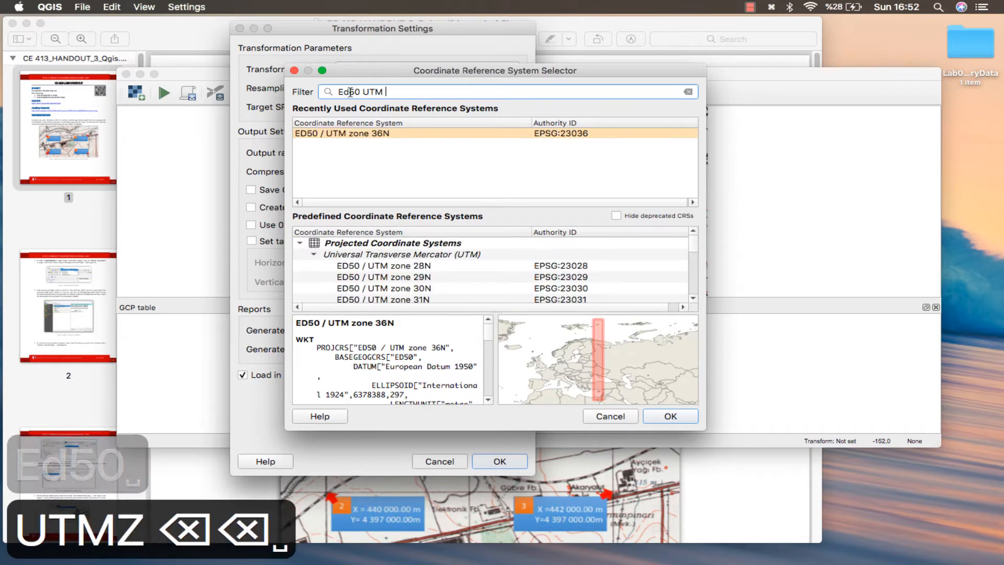
text(Zone 36)
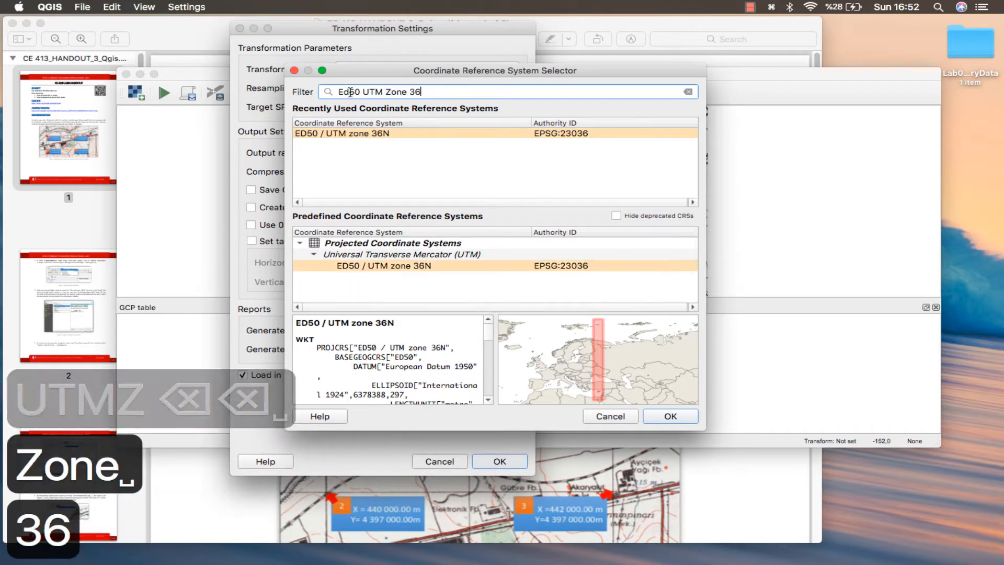
double_click(380, 267)
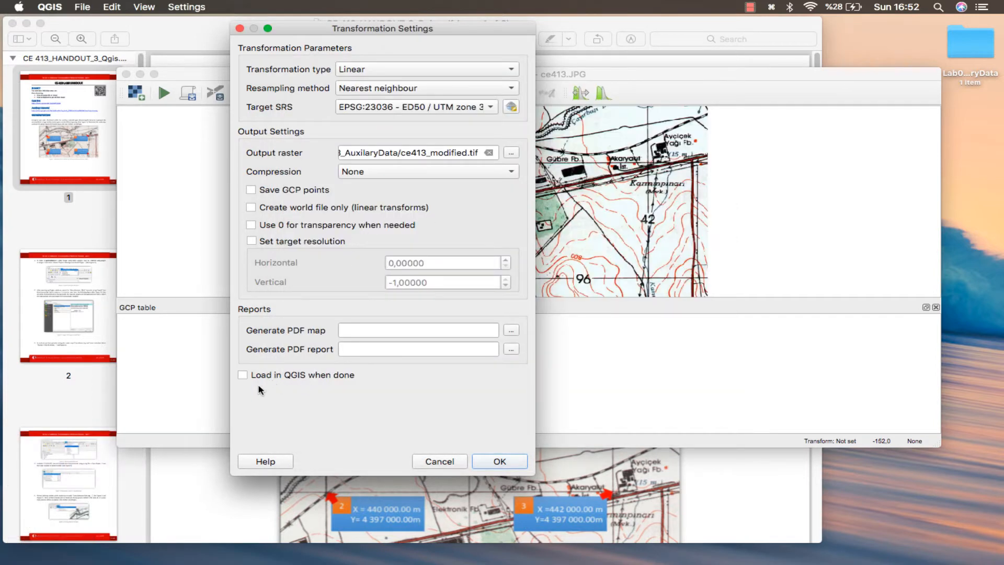
key(Return)
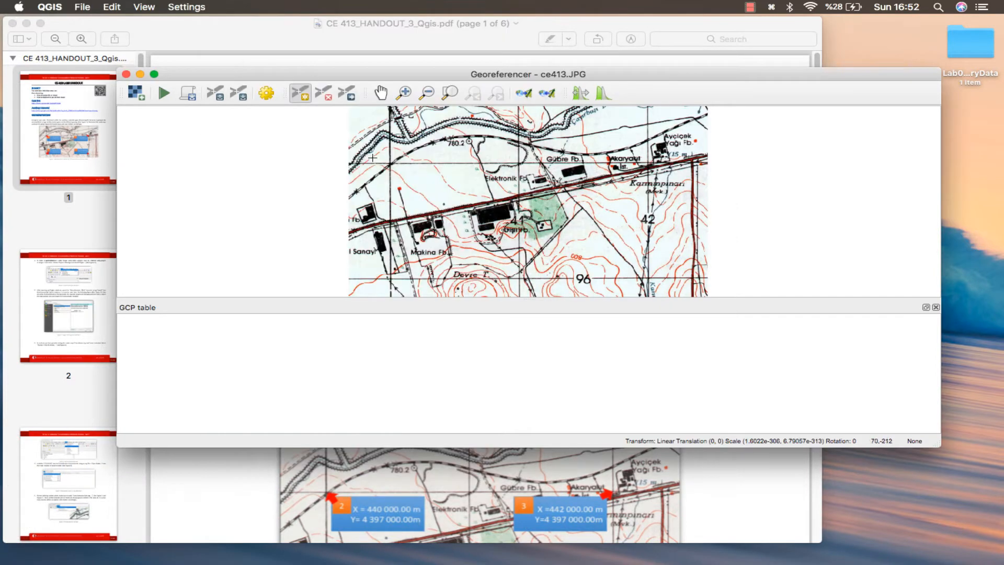
Maximize the Georeferencer and place a control point at the upper-left grid line intersection, checking the handout figure for its coordinates.
double_click(363, 75)
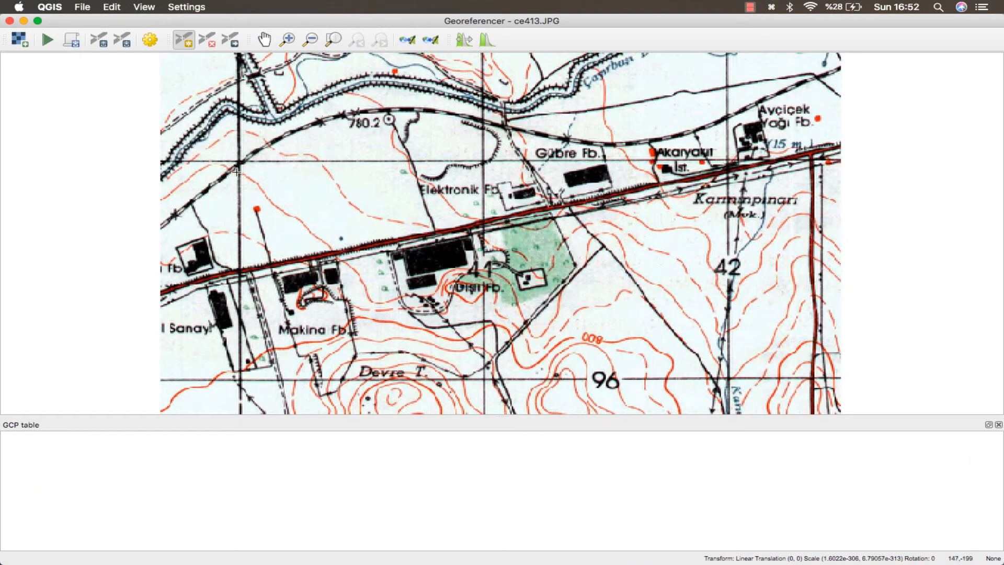
scroll(237, 172, up, 10)
drag(278, 72, 258, 269)
click(255, 262)
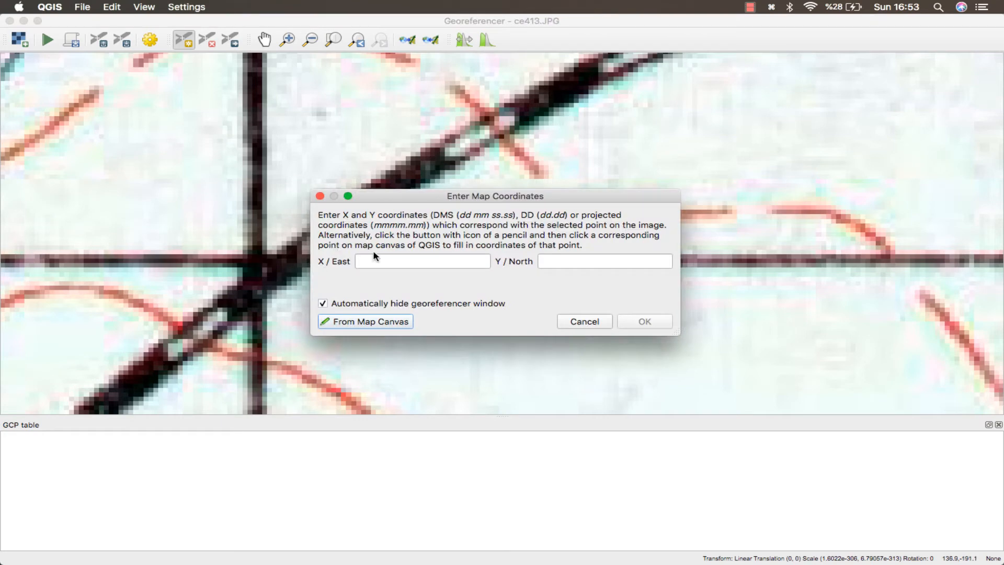
key(super+Tab)
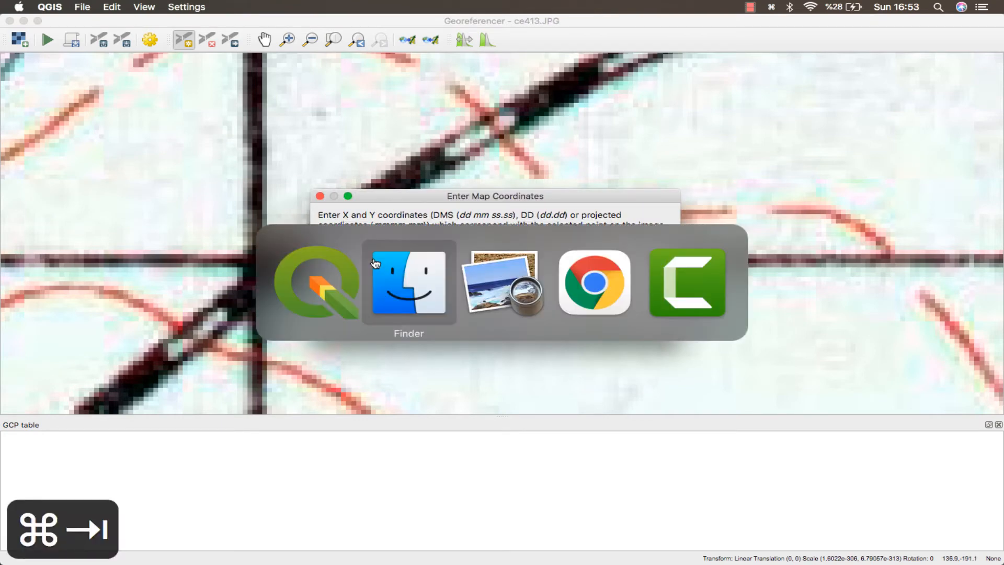
key(super+Tab)
scroll(369, 390, down, 2)
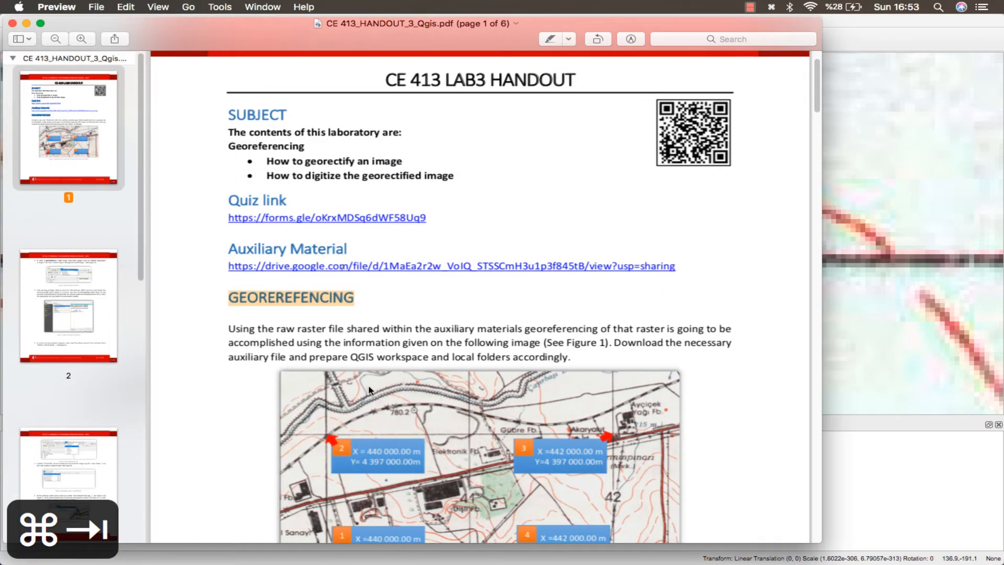
scroll(372, 392, down, 2)
key(super+Tab)
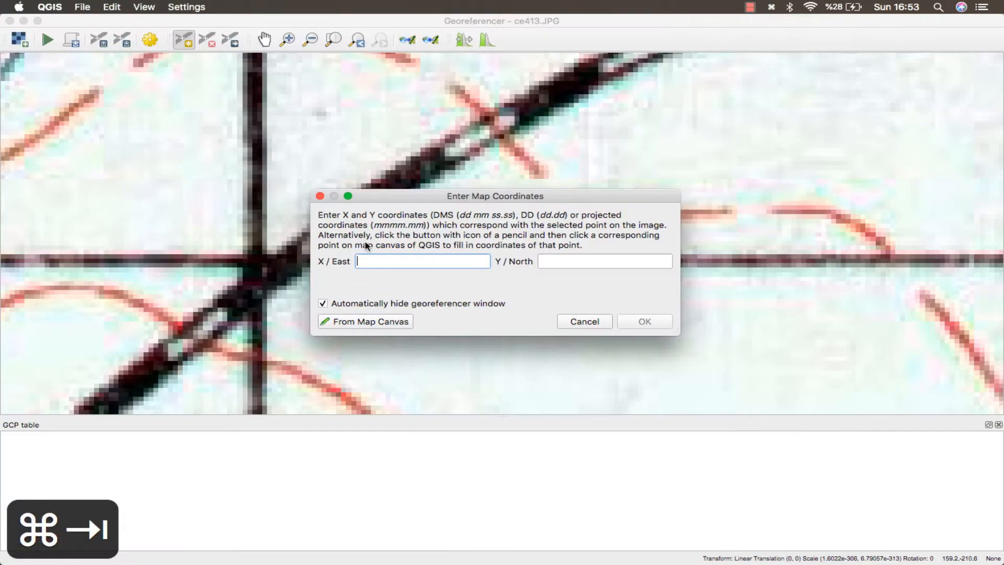
Enter X / East 440000 and Y / North 4397000 for the first control point.
text(44)
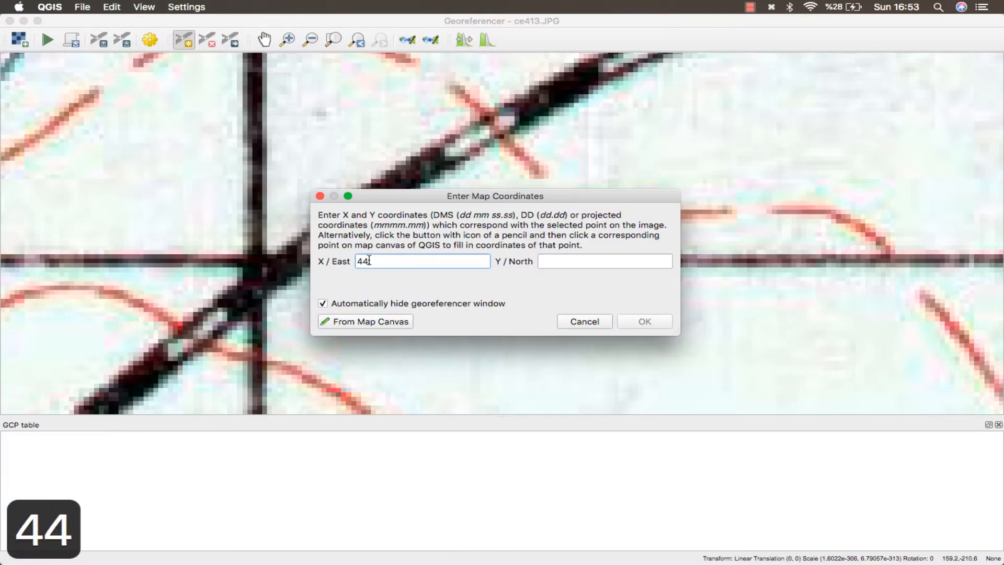
text(00000)
key(super+Tab)
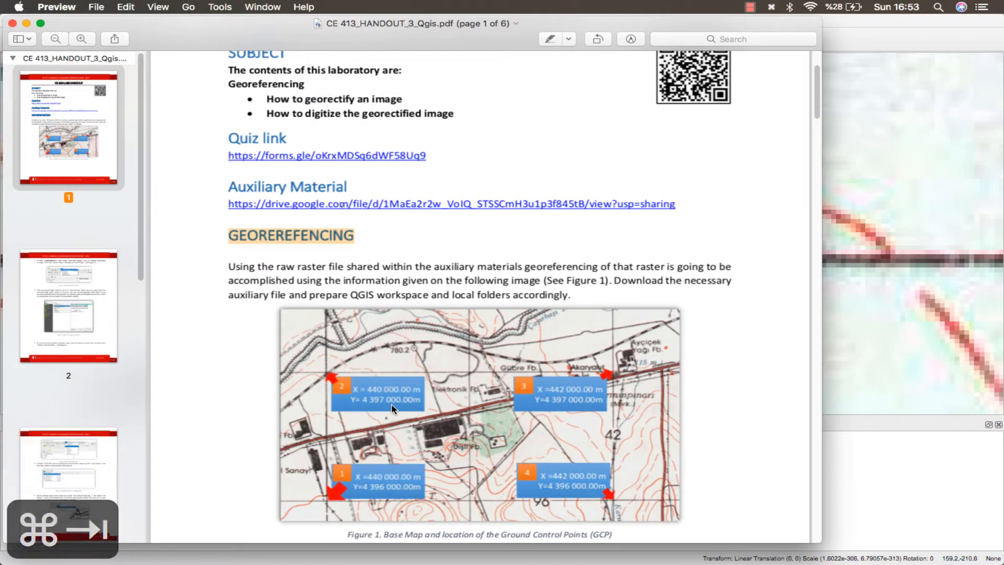
key(super+Tab)
click(546, 264)
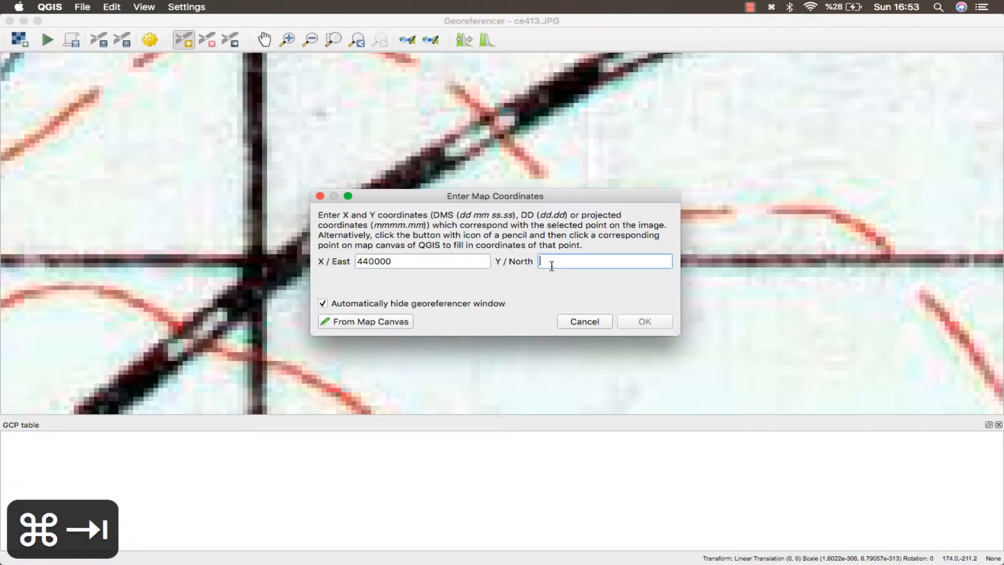
text(4397000)
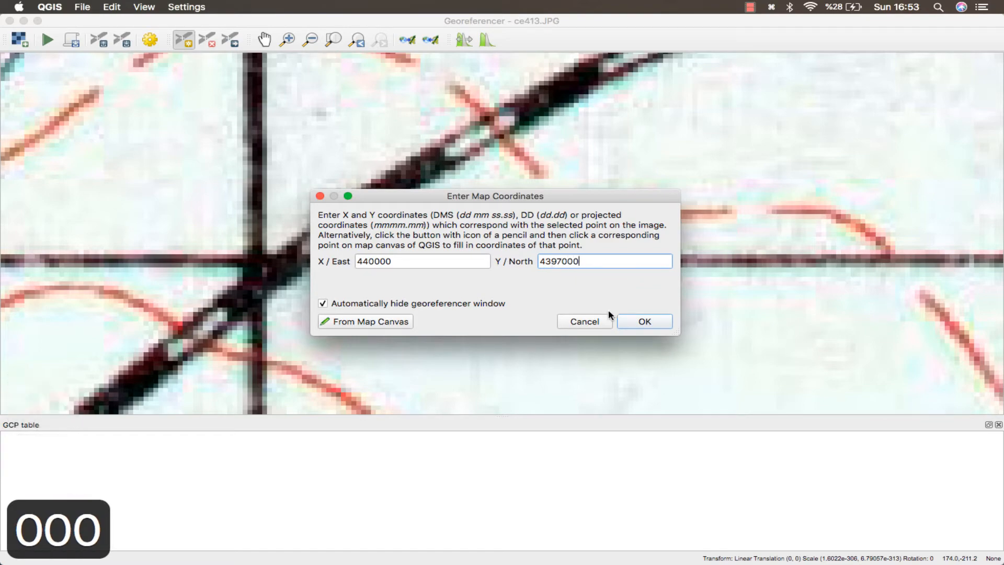
click(626, 322)
Place a second control point at the upper-right grid intersection near Akaryakıt, checking the handout figure.
scroll(498, 280, down, 5)
scroll(502, 278, up, 1)
scroll(693, 225, down, 3)
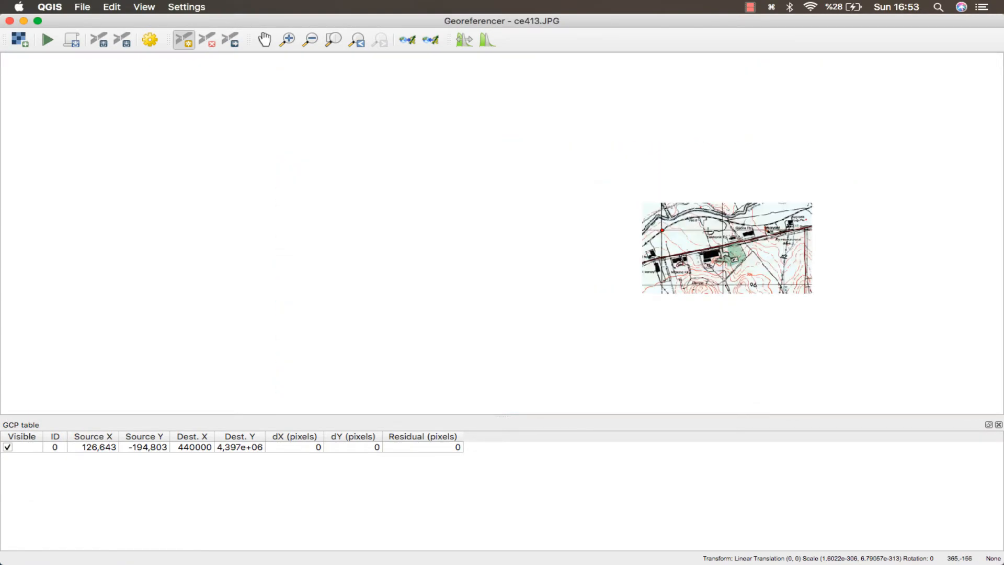
drag(766, 237, 359, 344)
scroll(372, 349, up, 3)
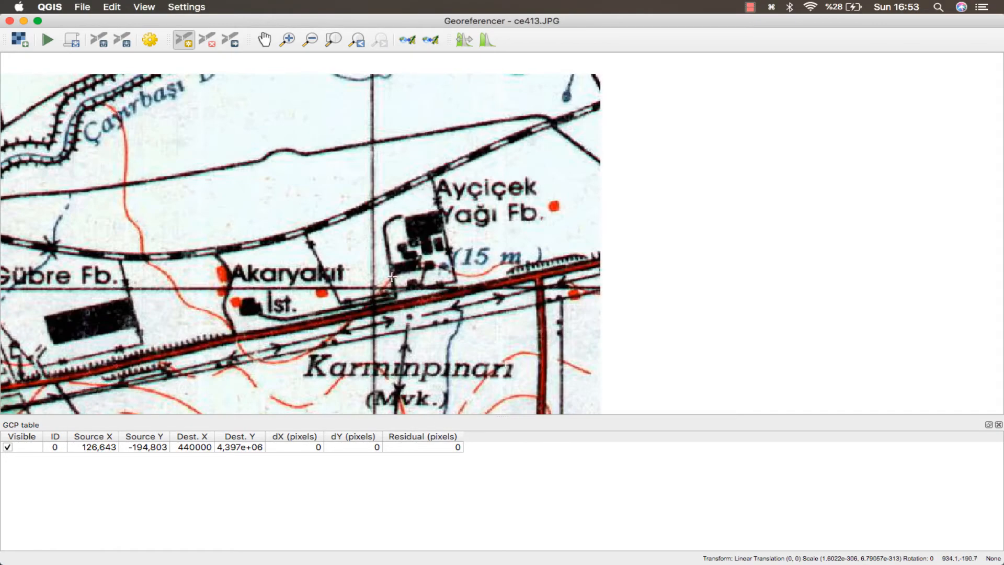
drag(390, 276, 501, 179)
scroll(500, 179, up, 1)
scroll(496, 178, up, 4)
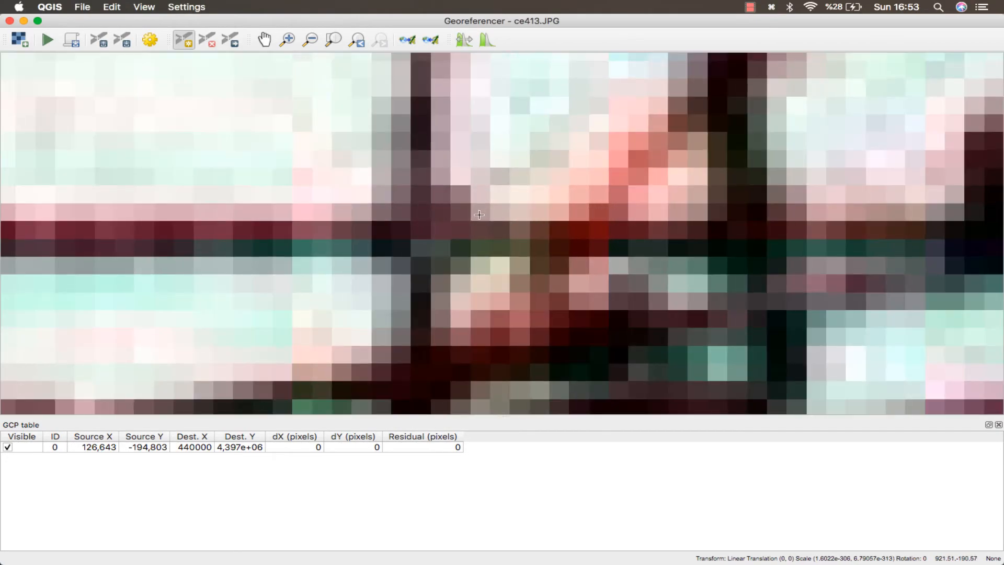
click(410, 239)
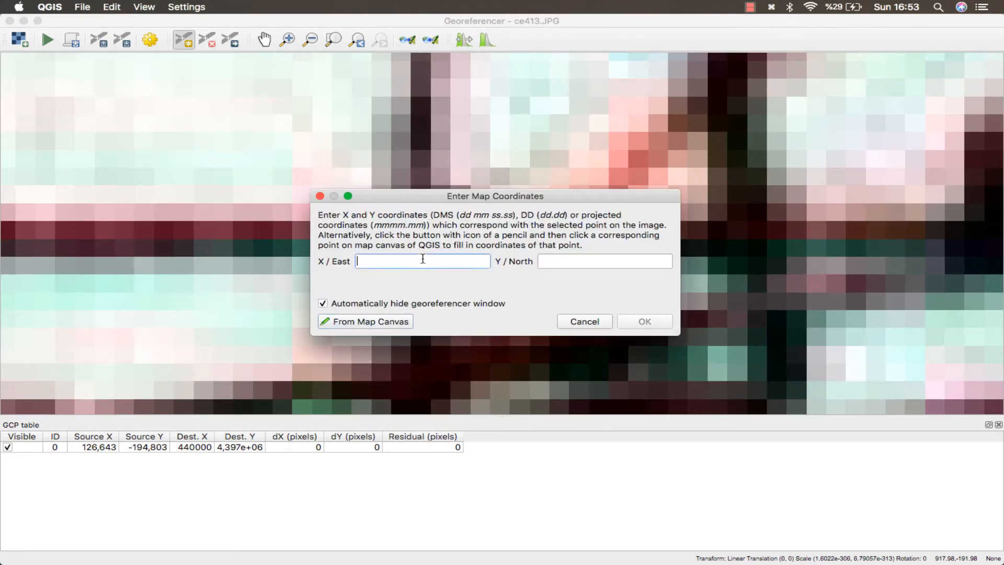
key(super+Tab)
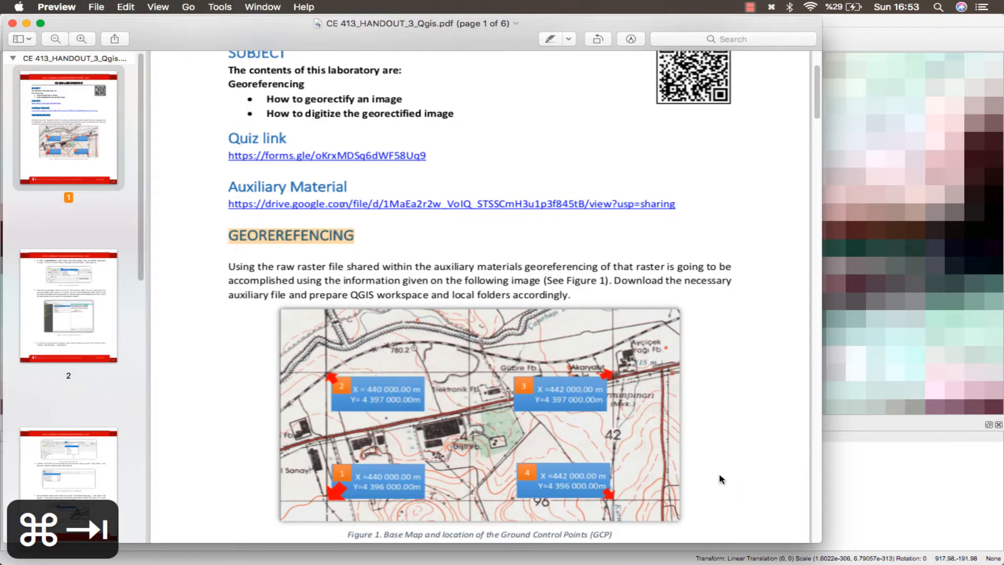
key(super+Tab)
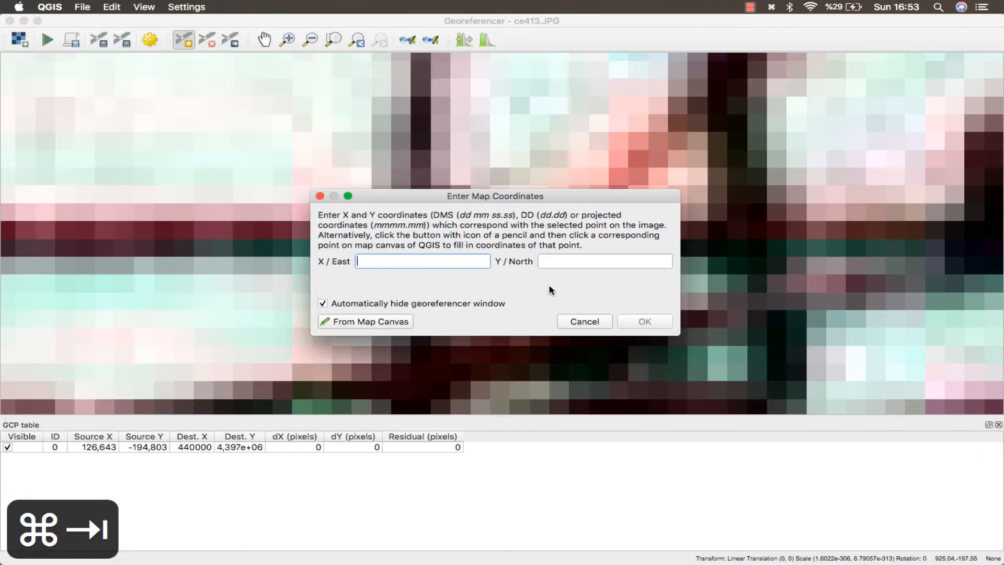
Enter X / East 442000 and Y / North 4397000 for the second control point.
text(442000)
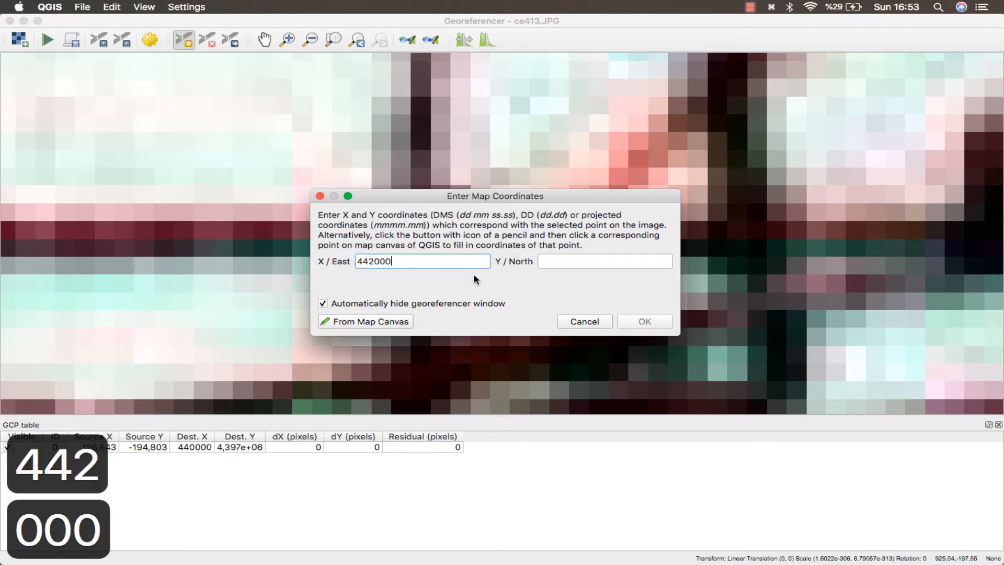
key(super+Tab)
key(super+Tab)
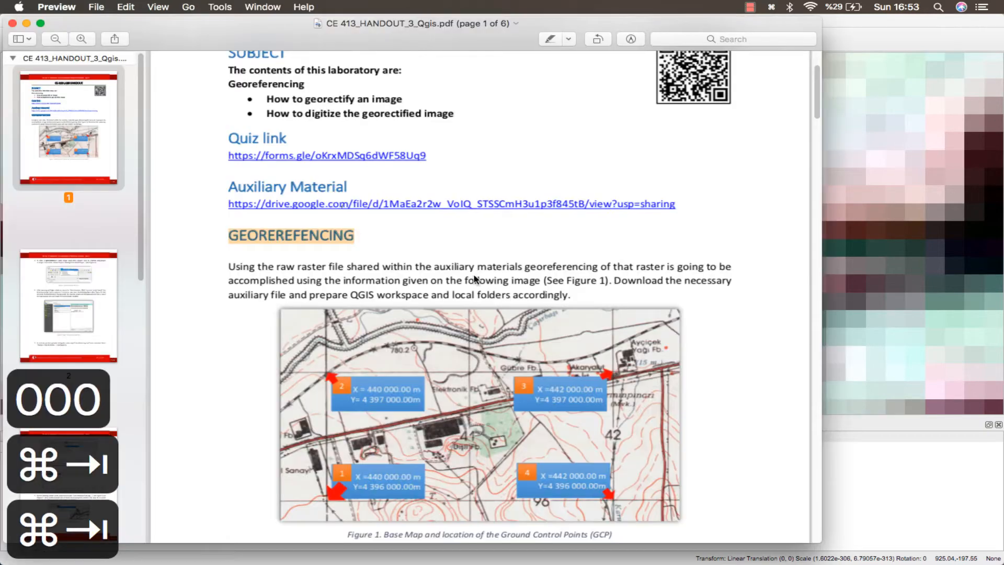
key(Tab)
text(4)
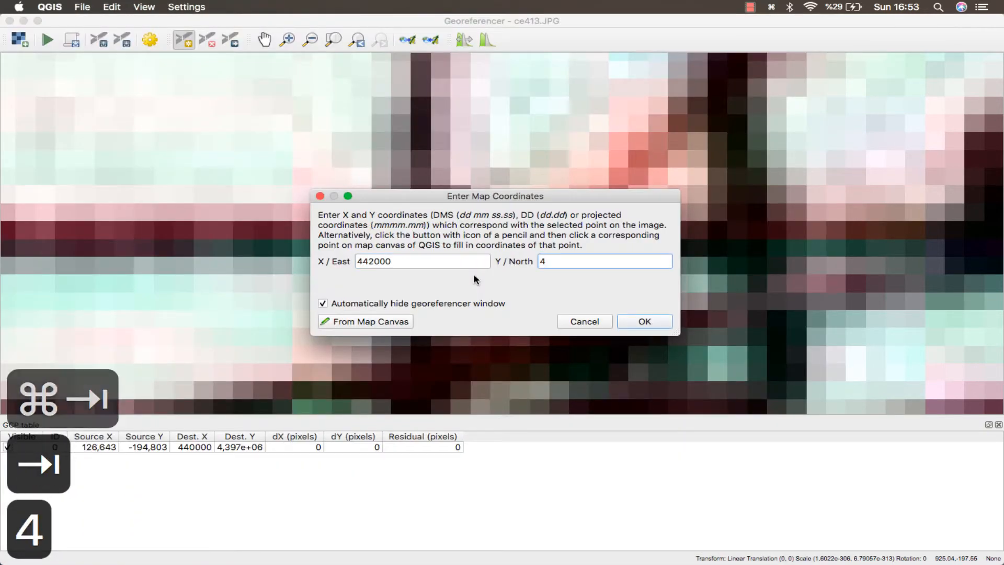
text(397000)
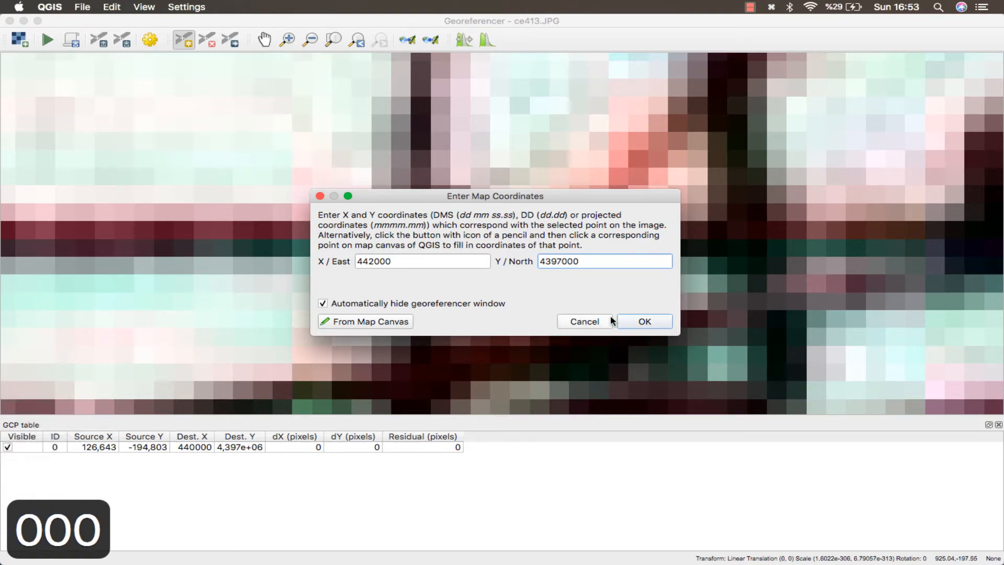
click(627, 319)
Place a third control point at the lower-left grid intersection near Devre T., checking the handout figure.
scroll(419, 274, down, 5)
scroll(748, 195, up, 3)
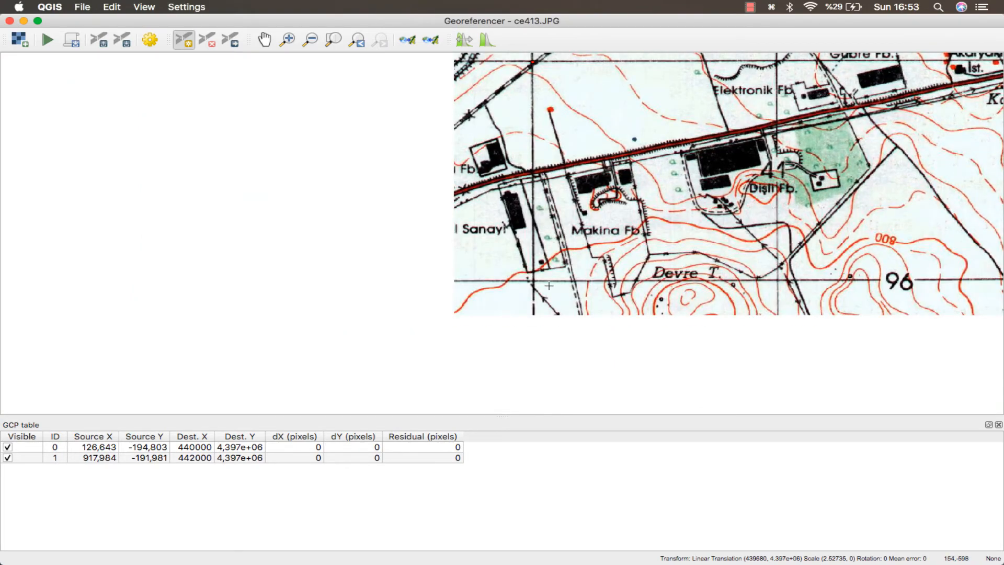
scroll(549, 285, up, 3)
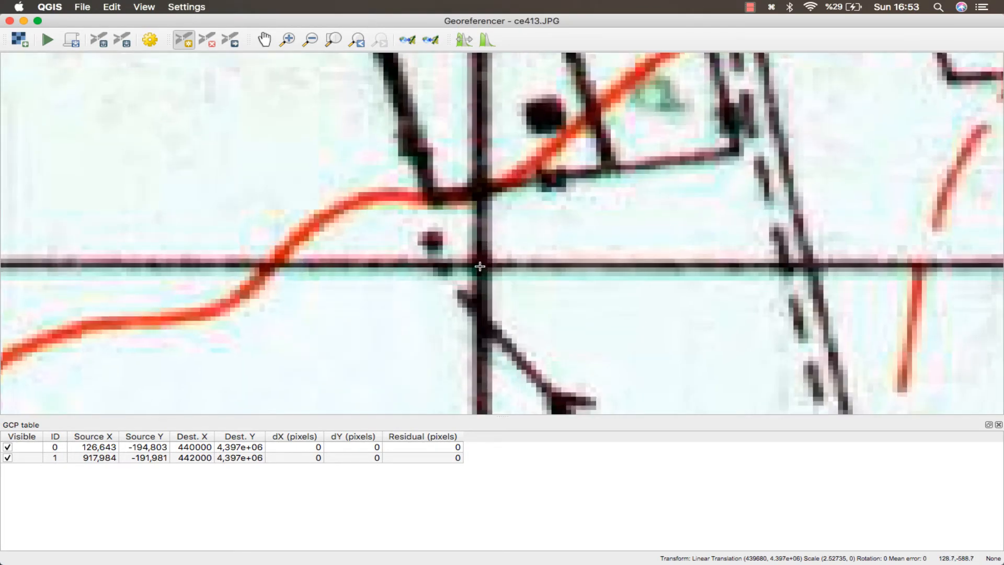
click(481, 265)
key(super+Tab)
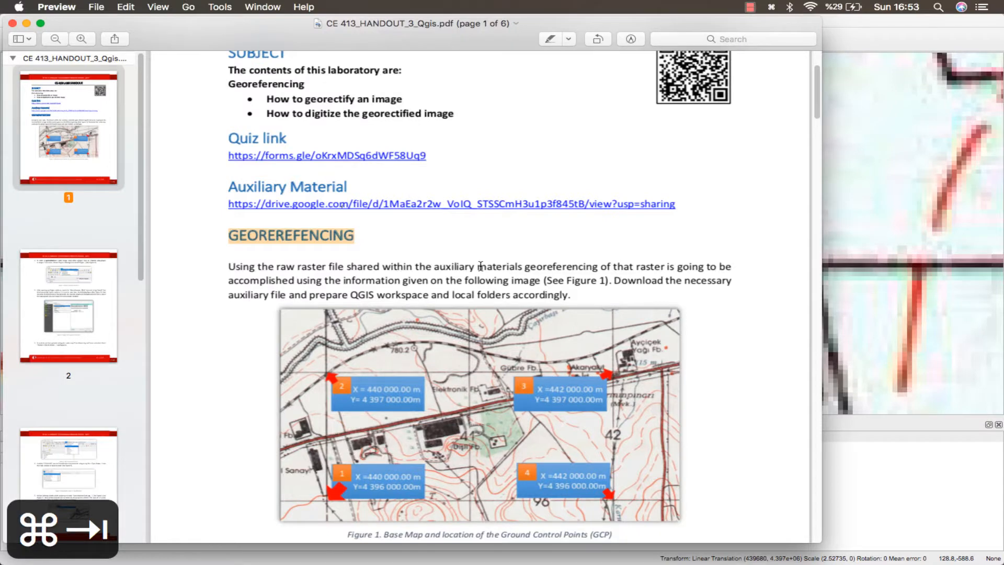
key(super+Tab)
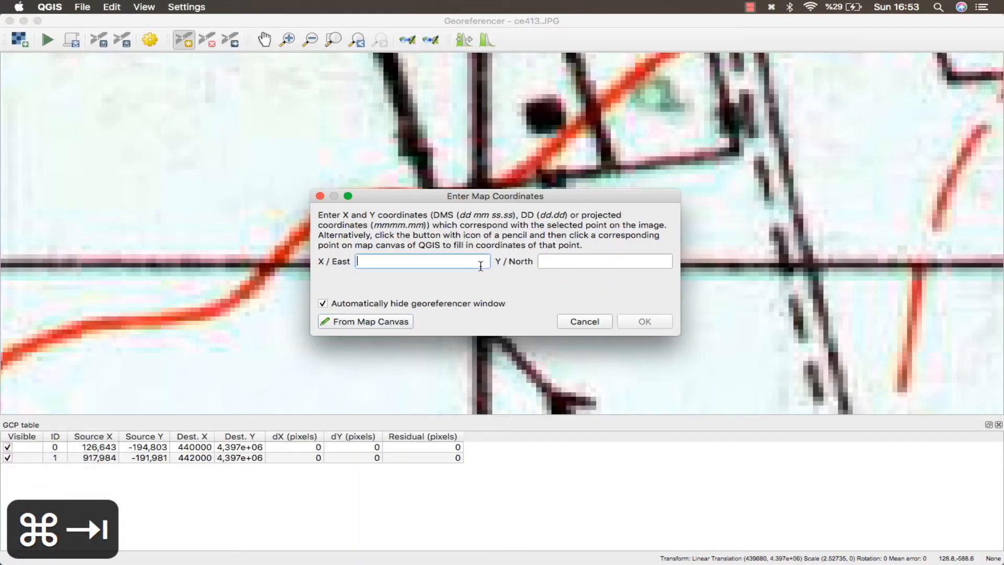
Enter X / East 440000 and Y / North 4396000 for the third control point.
text(440000)
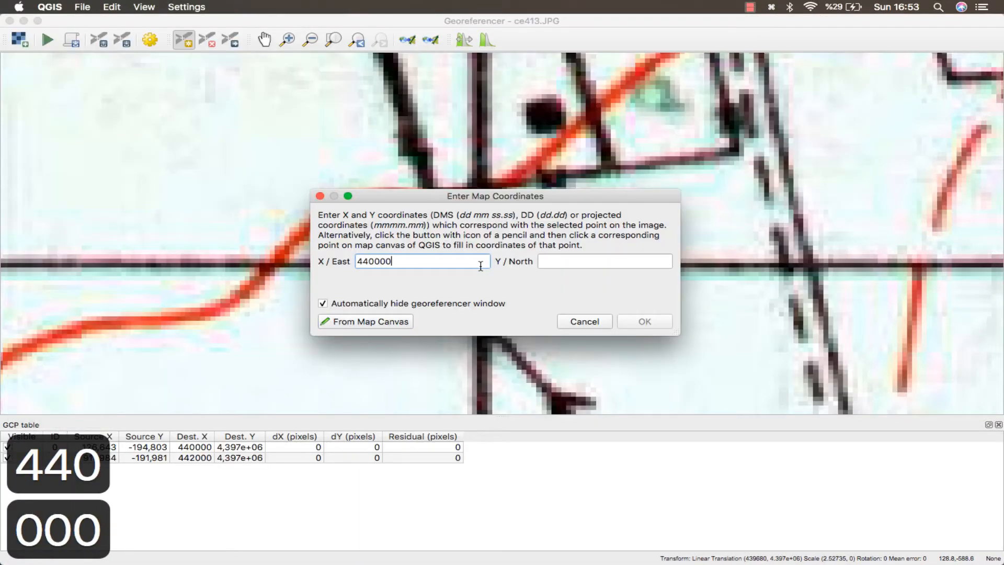
key(Tab)
key(super+Tab)
key(super+Tab)
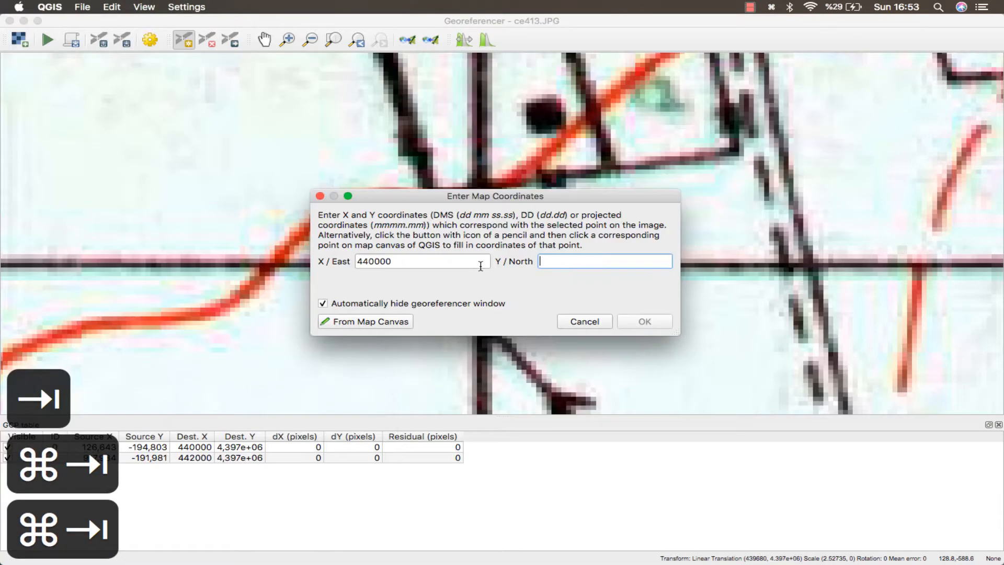
text(4396000)
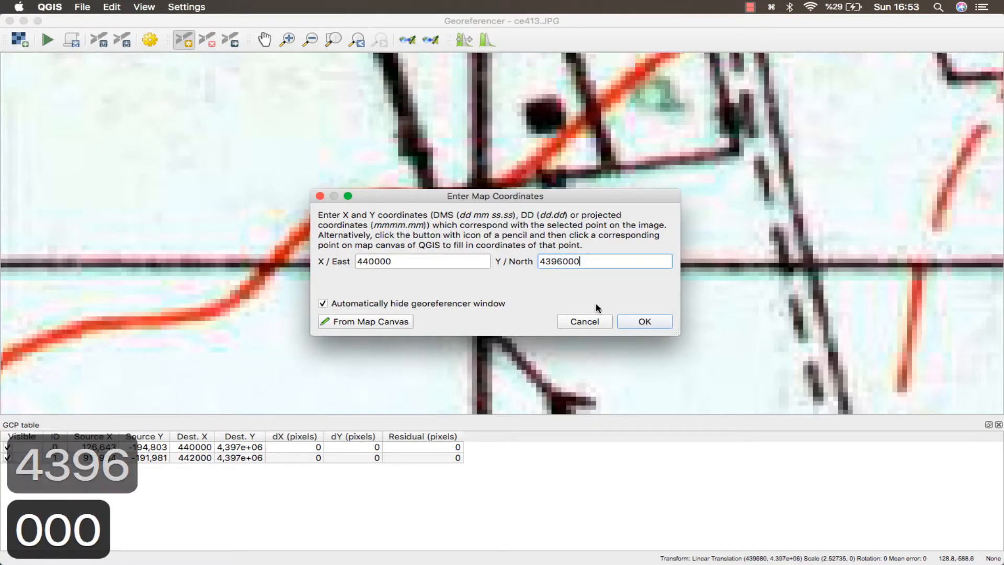
click(622, 319)
Place a fourth control point at the lower-right grid intersection of the map, checking the handout figure.
scroll(810, 220, down, 3)
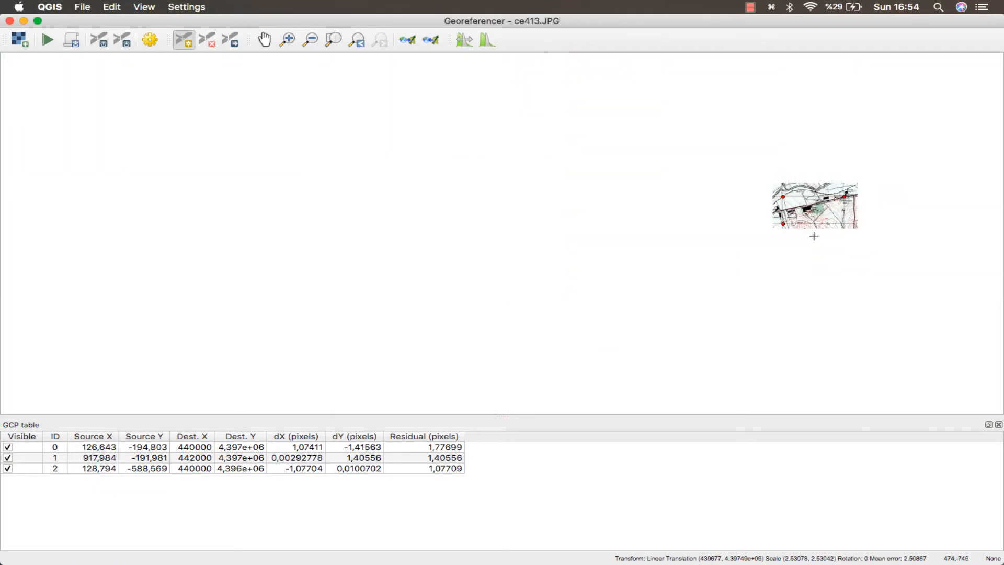
drag(814, 235, 512, 331)
scroll(538, 320, up, 2)
scroll(547, 314, up, 10)
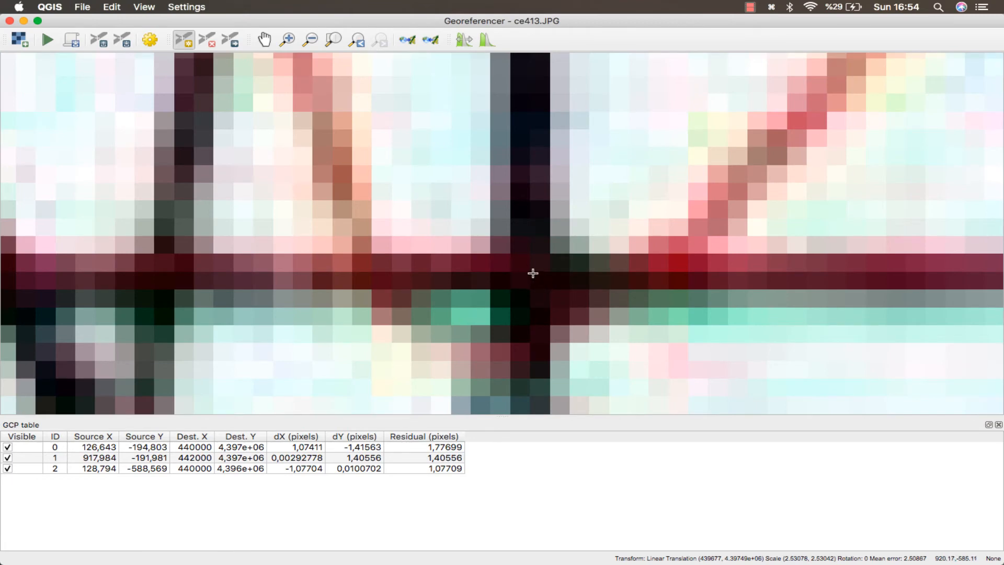
click(532, 275)
click(477, 263)
key(super+Tab)
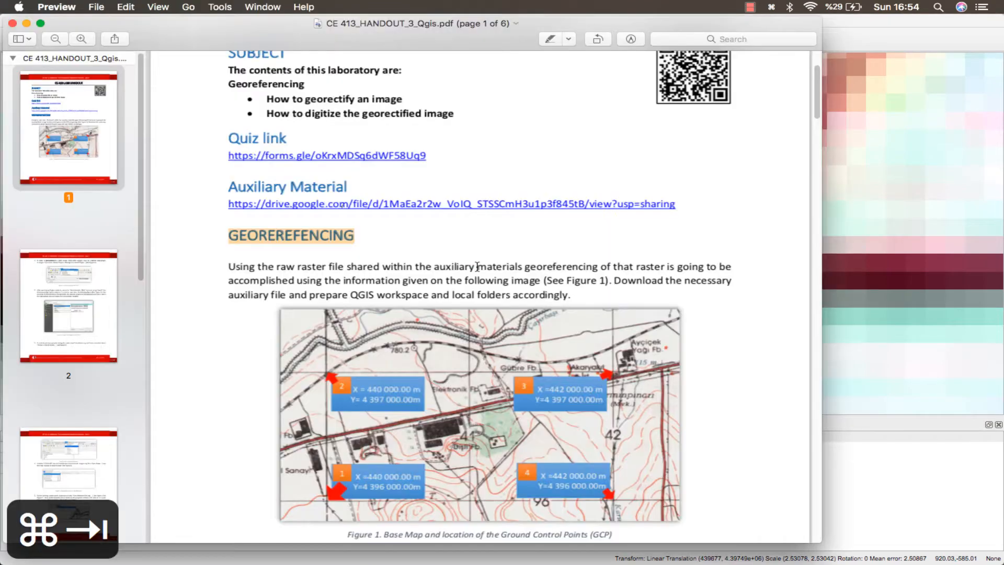
key(super+Tab)
Enter X / East 442000 and Y / North 4396000 for the fourth control point, checking the handout figure.
text(4429)
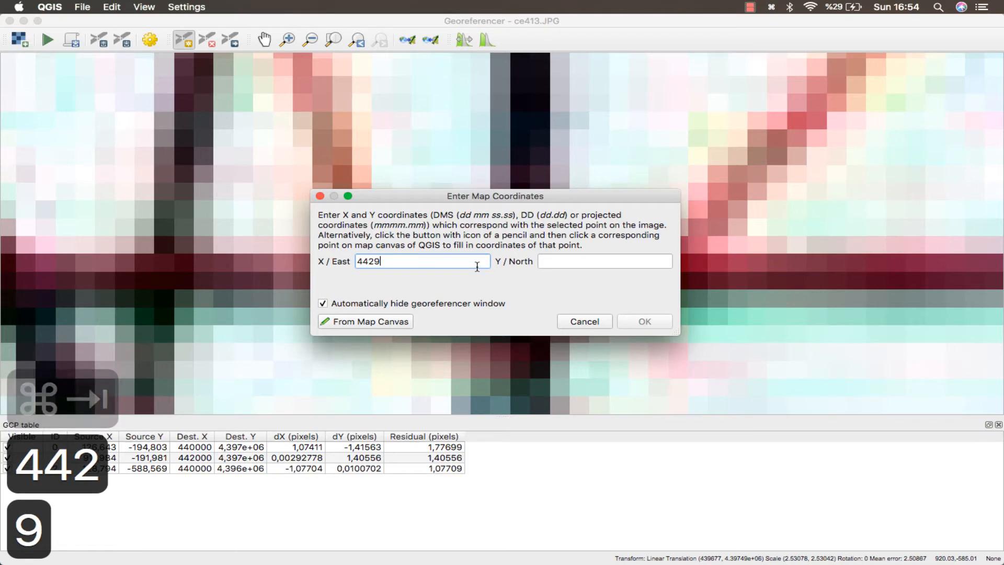
key(BackSpace)
text(00)
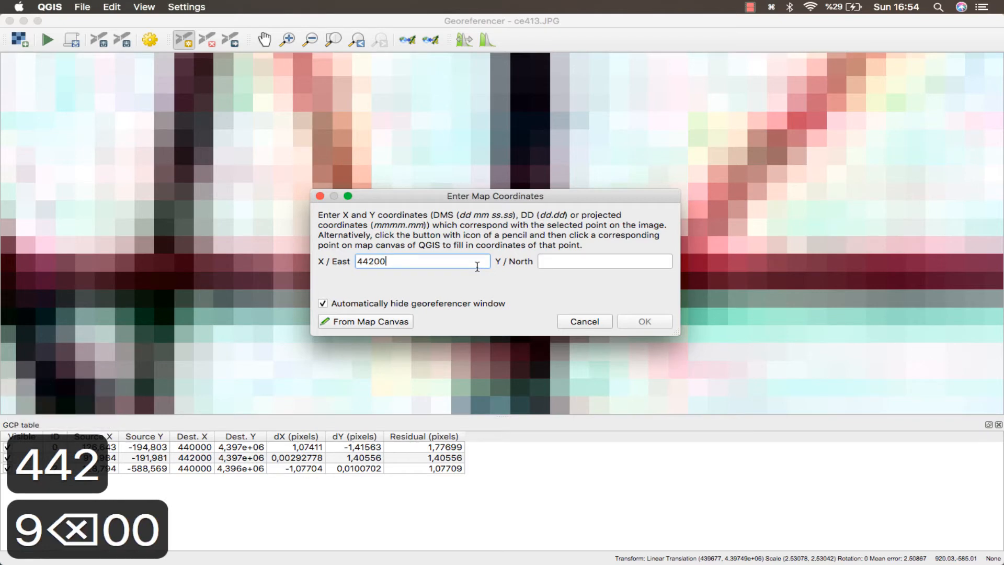
text(0)
key(Tab)
key(super+Tab)
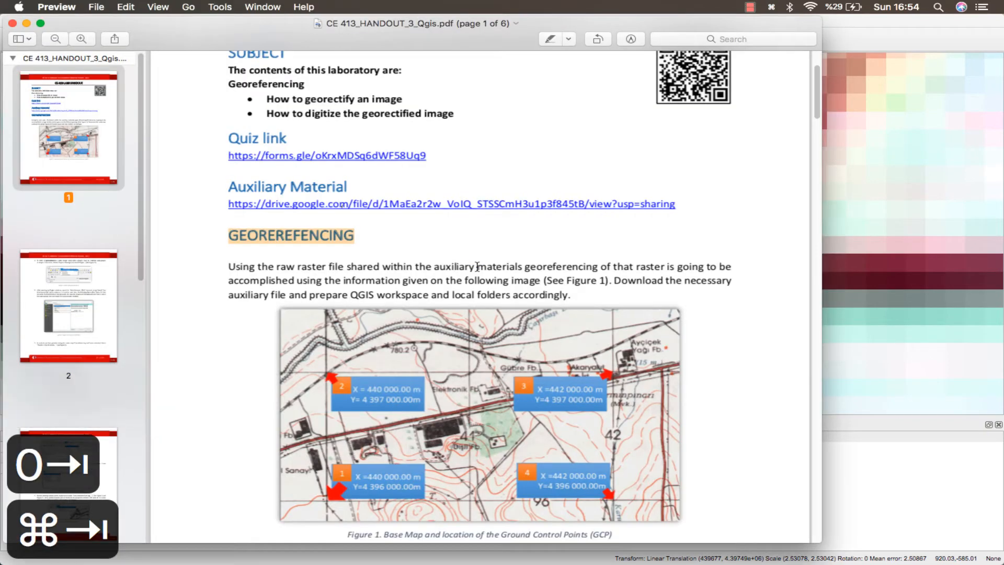
key(super+Tab)
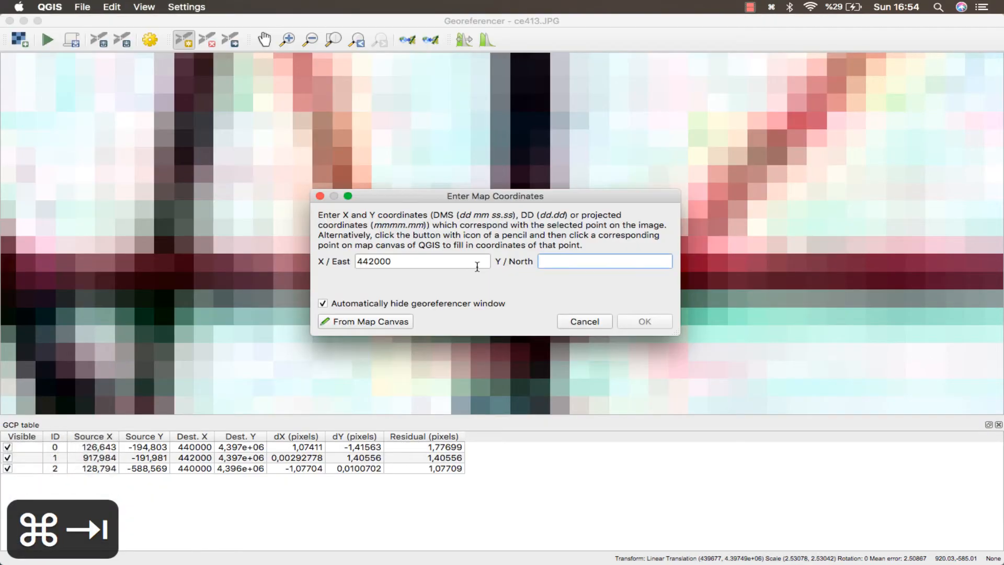
text(439600)
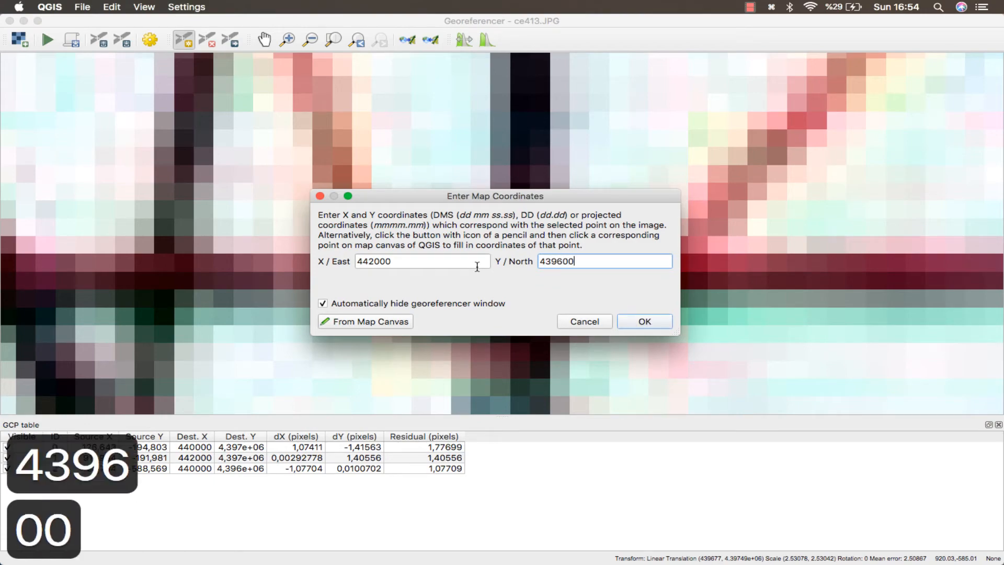
text(0)
click(627, 321)
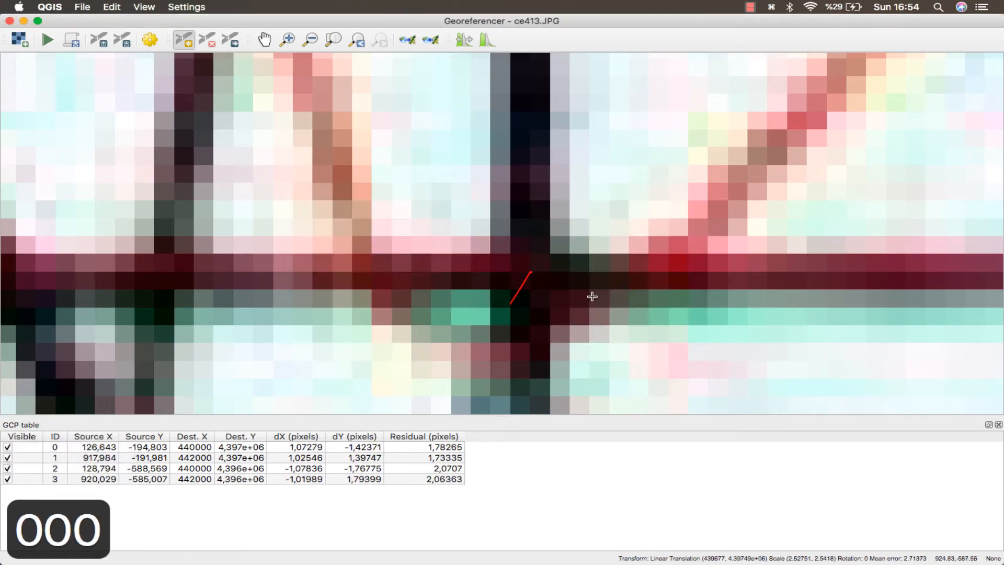
Start georeferencing and accept the Inverse of UTM zone 36N + ED50 to WGS 84 (38) transformation.
scroll(413, 241, down, 1)
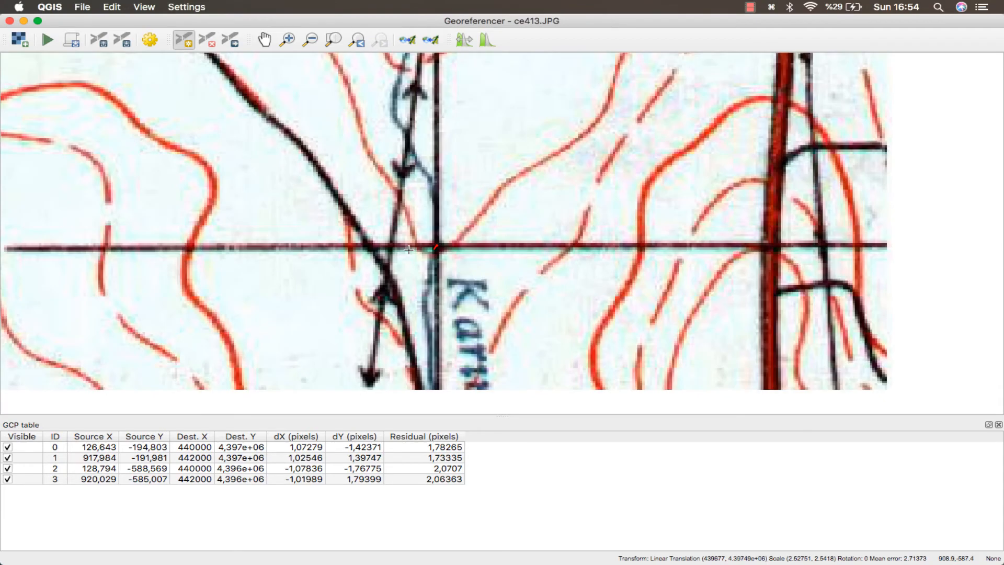
scroll(409, 249, down, 2)
drag(110, 58, 487, 121)
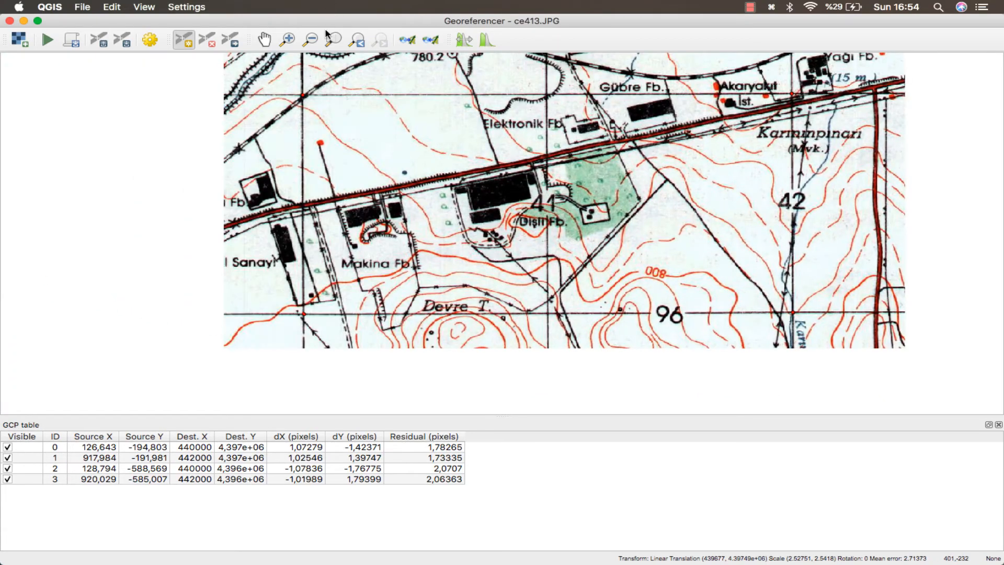
drag(343, 126, 267, 157)
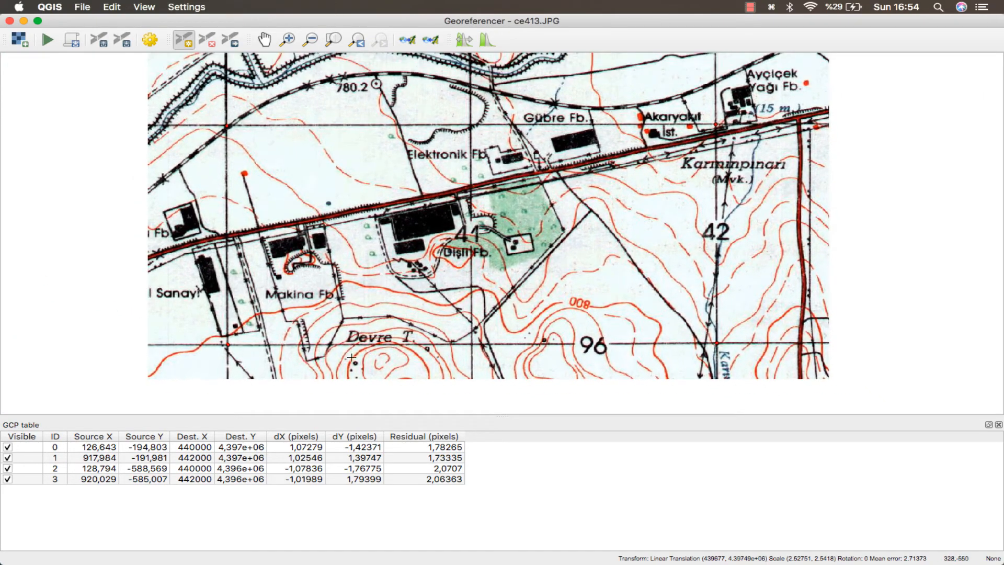
click(46, 42)
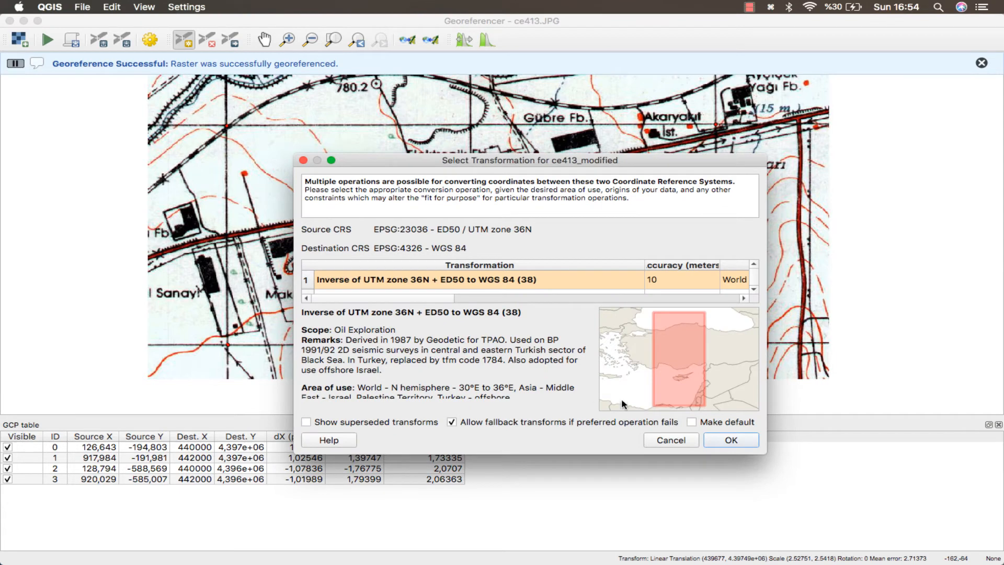
click(727, 442)
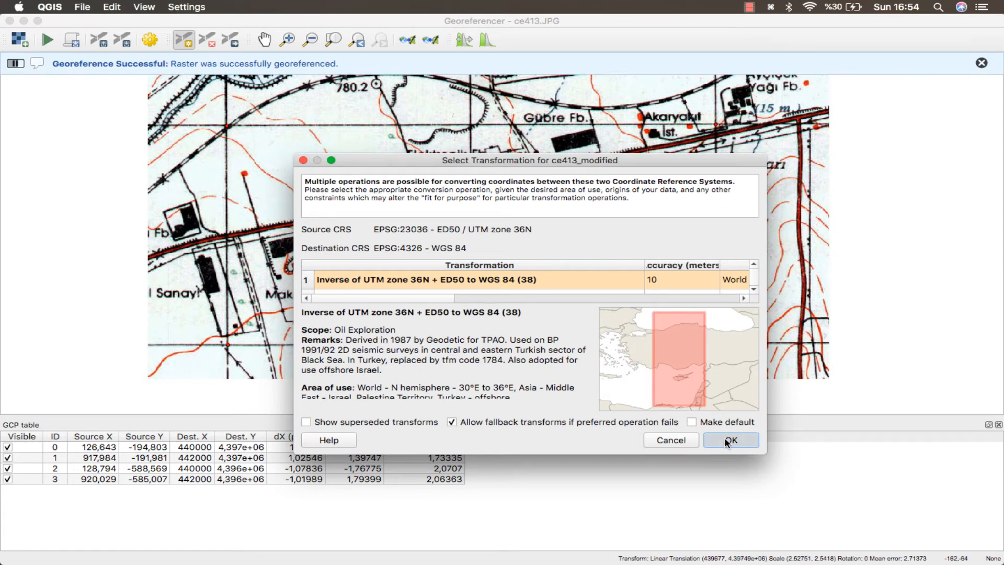
Close the Georeferencer without saving the GCP points and return to the main QGIS window.
click(9, 21)
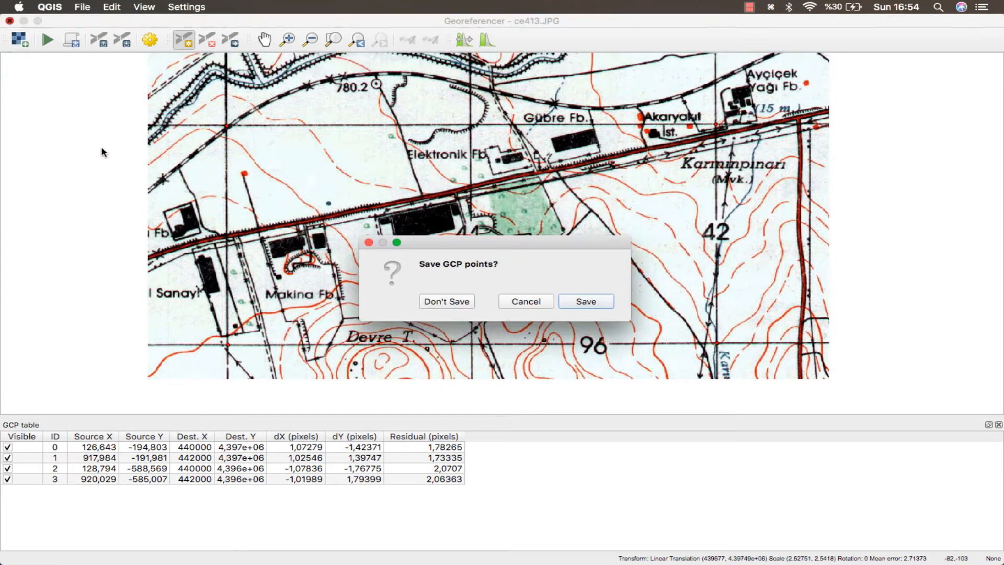
click(447, 302)
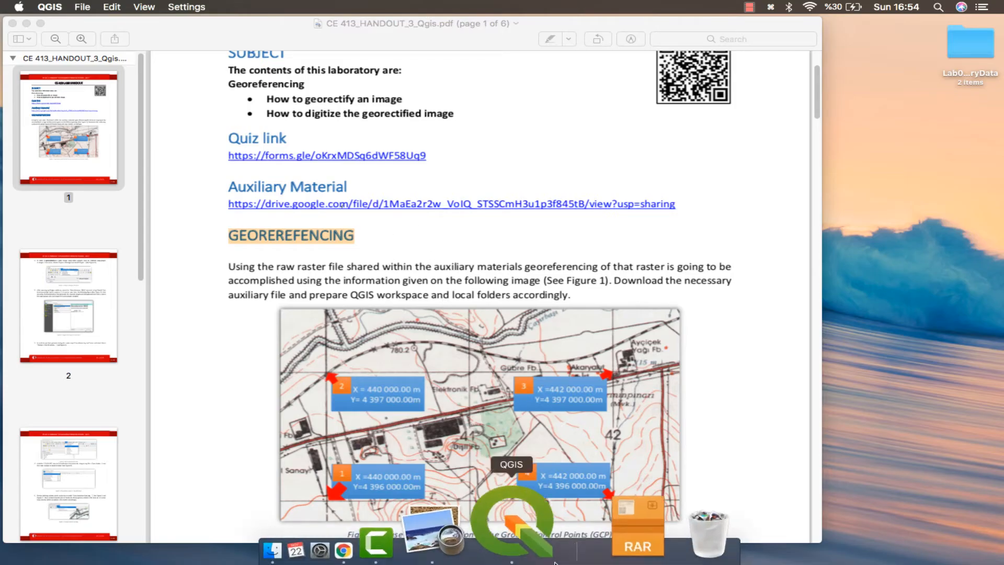
click(512, 544)
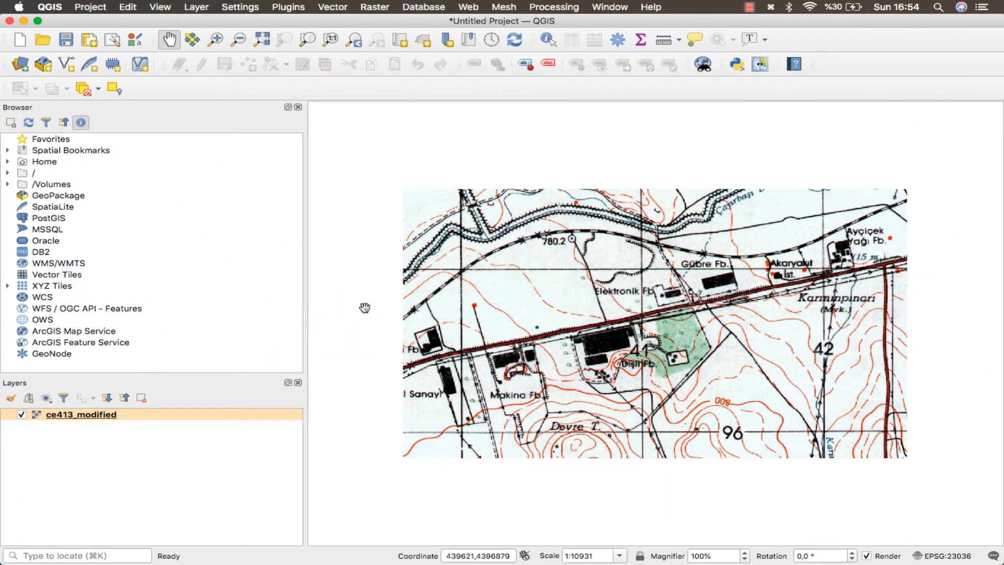
Identify the georeferenced raster at the upper-left grid intersection and expand its derived clicked coordinates.
drag(491, 293, 445, 277)
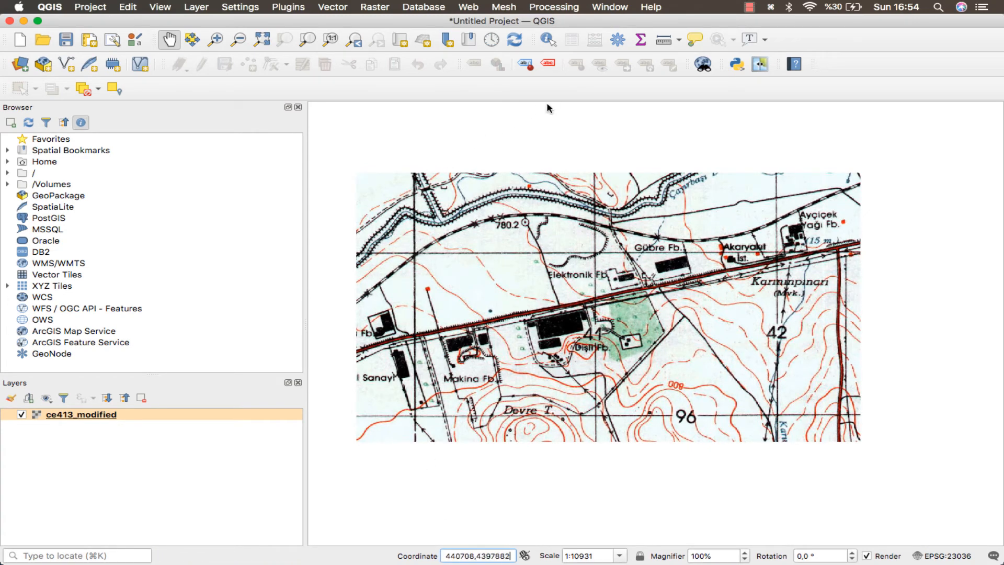
click(548, 40)
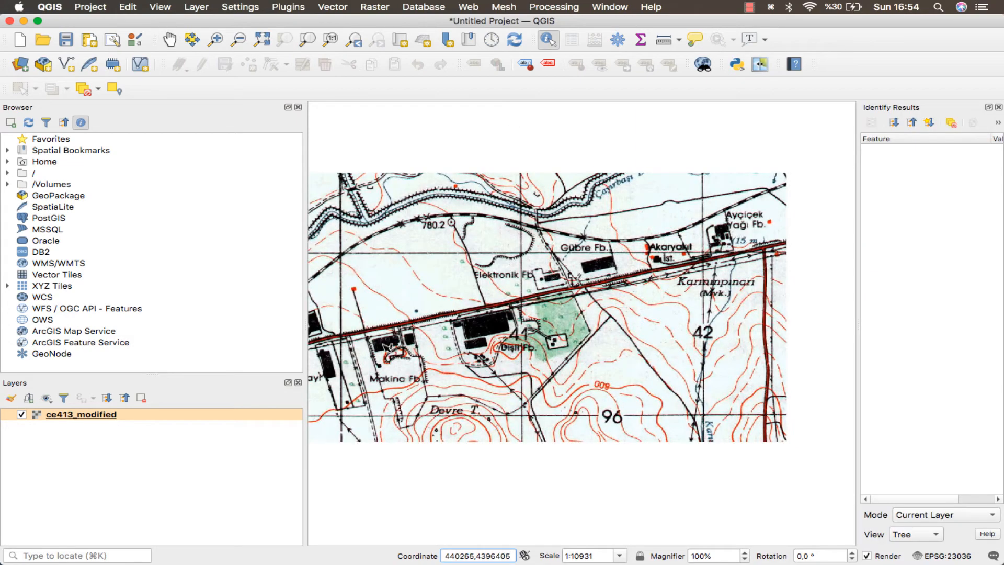
click(343, 256)
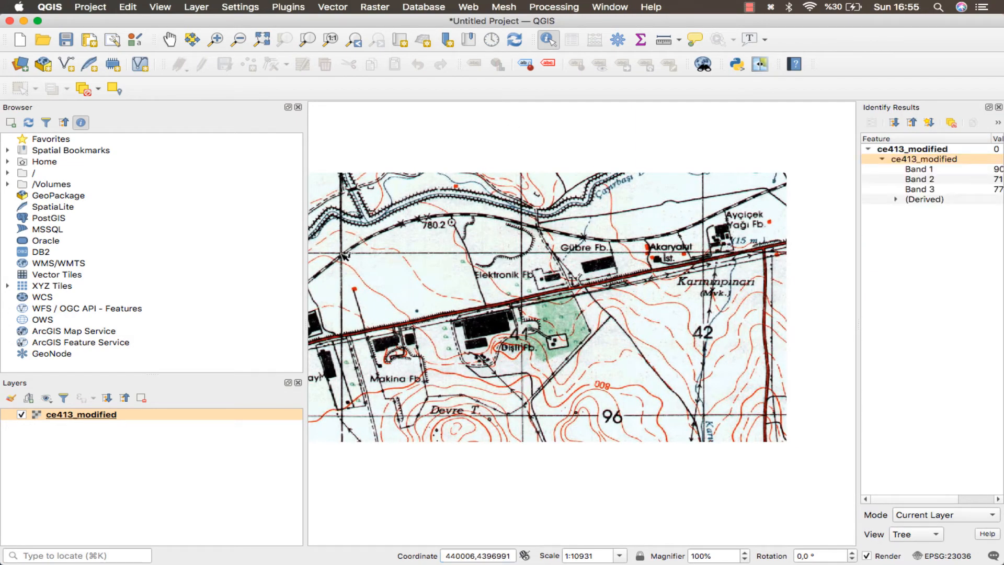
drag(860, 187, 772, 193)
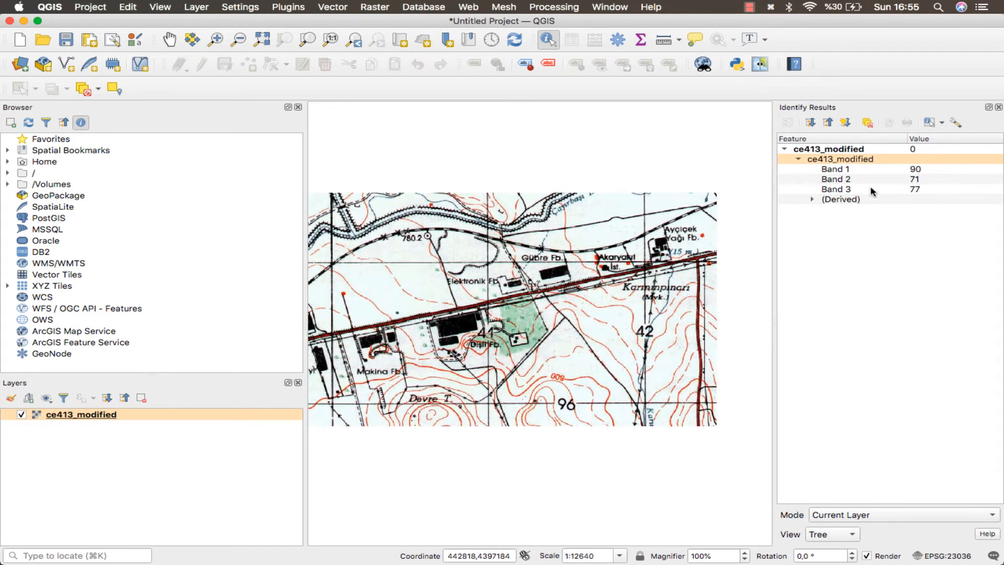
click(813, 199)
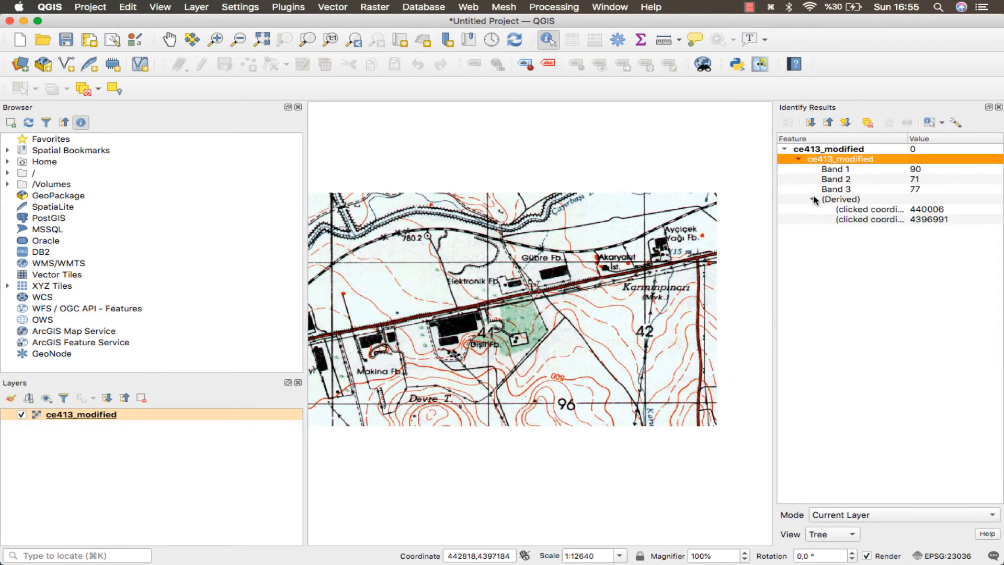
Adjust the Identify Results columns and identify the upper-left grid intersection again, expanding its derived coordinates.
click(911, 140)
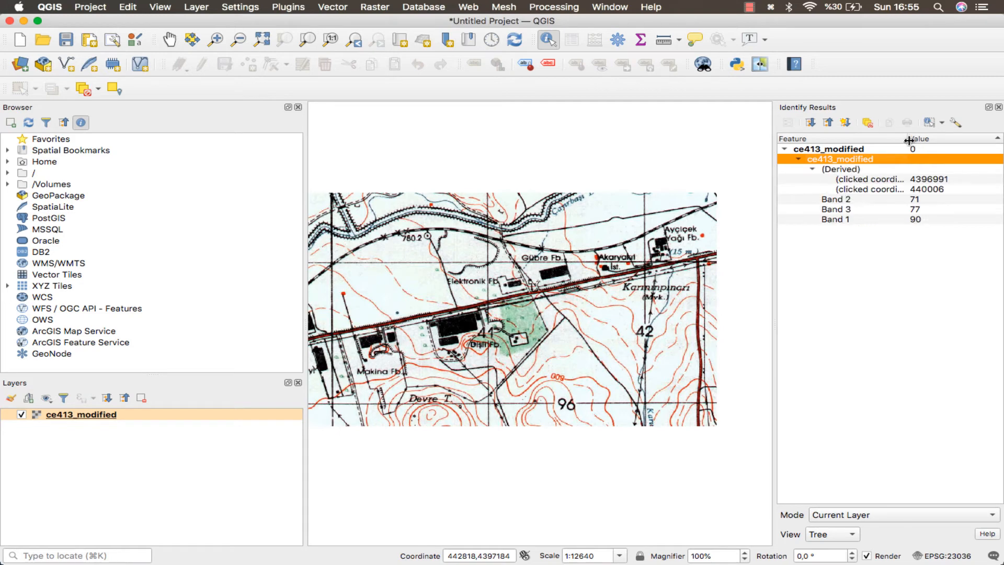
drag(909, 138, 893, 139)
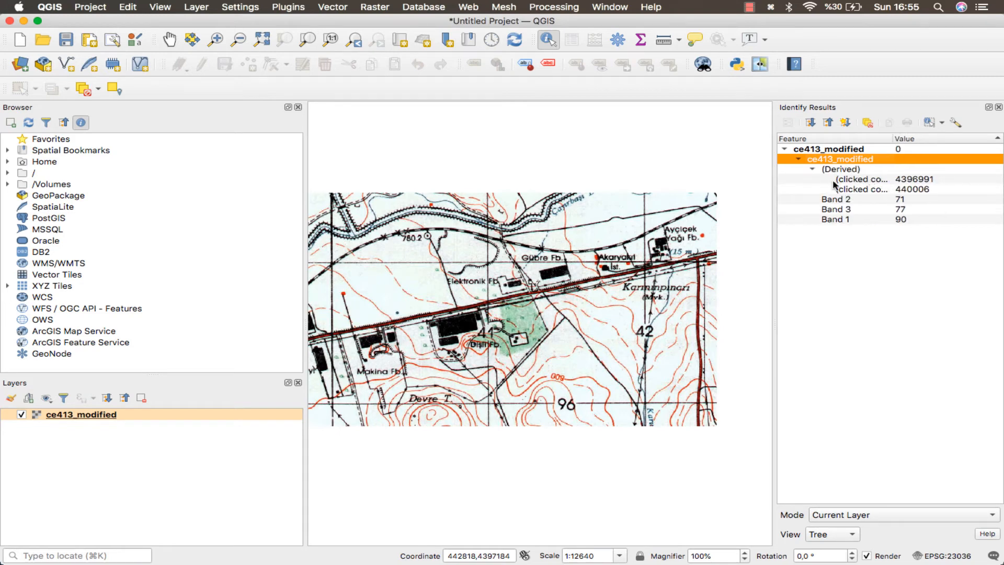
drag(775, 183, 768, 186)
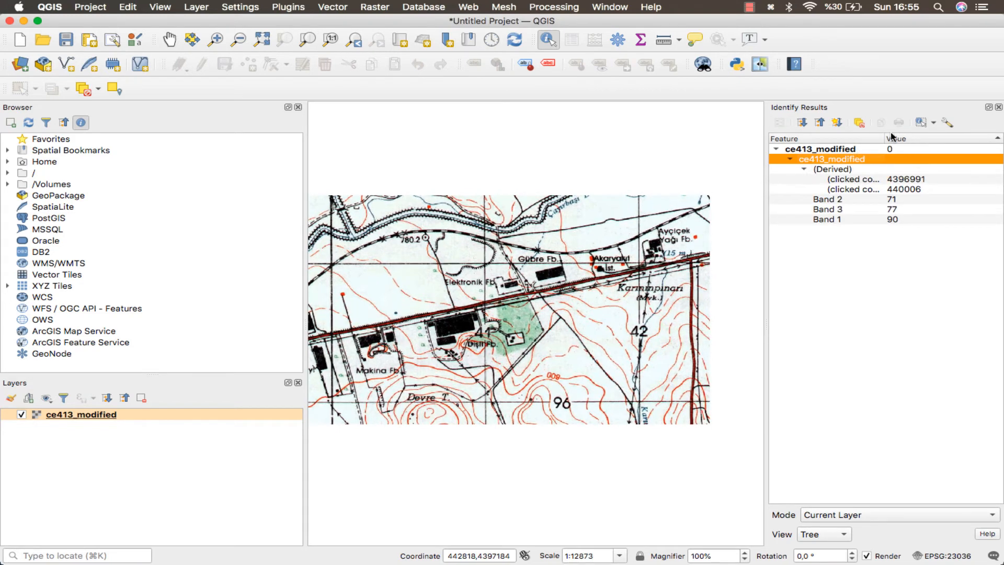
drag(891, 137, 908, 139)
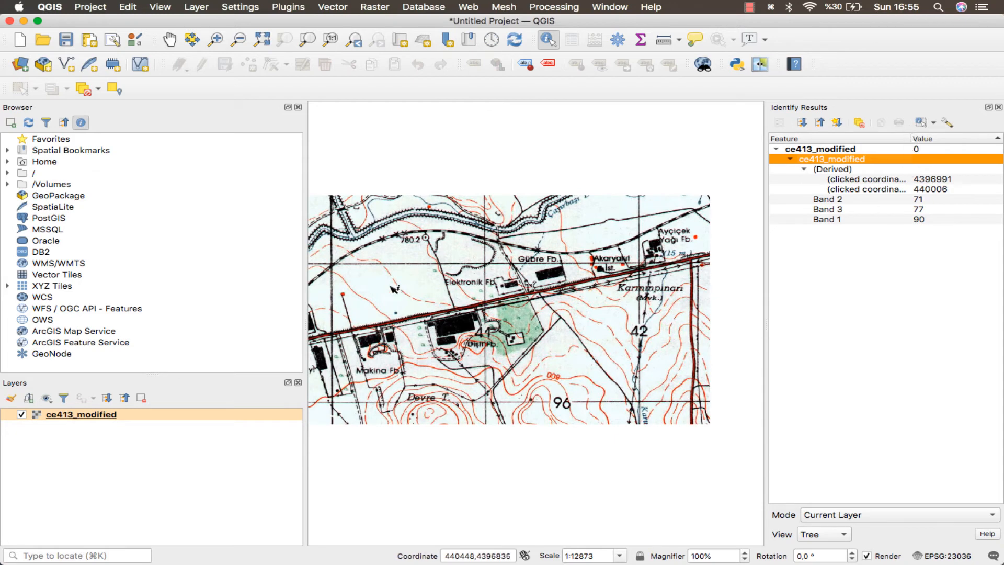
click(333, 265)
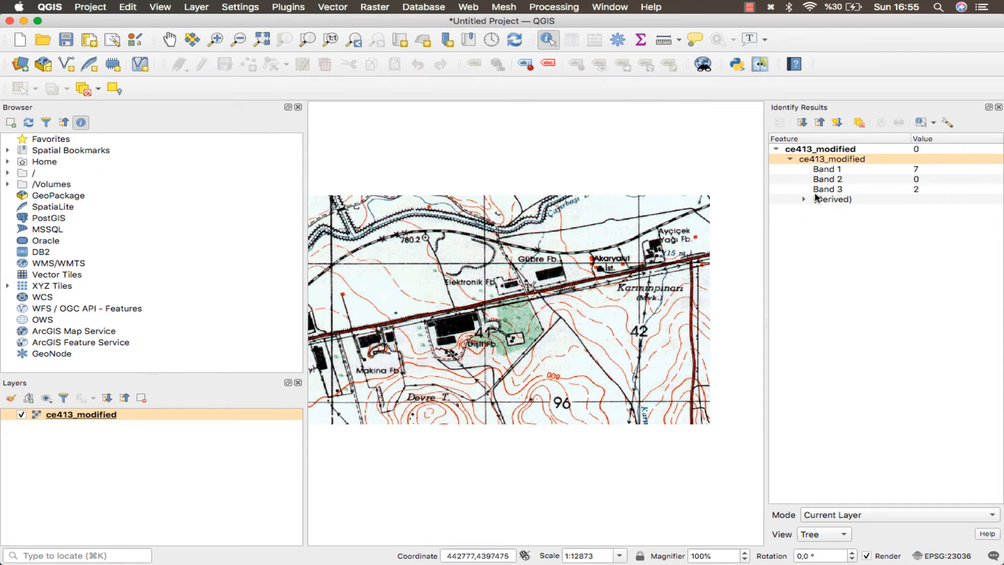
click(804, 199)
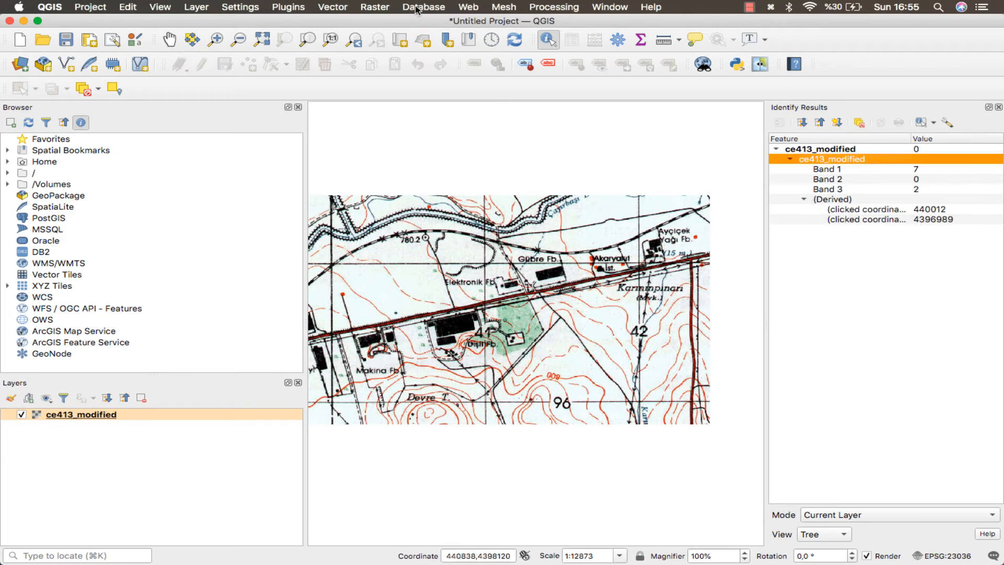
Search the plugin manager for quickMap and install the QuickMapServices plugin.
click(301, 6)
click(314, 22)
double_click(320, 74)
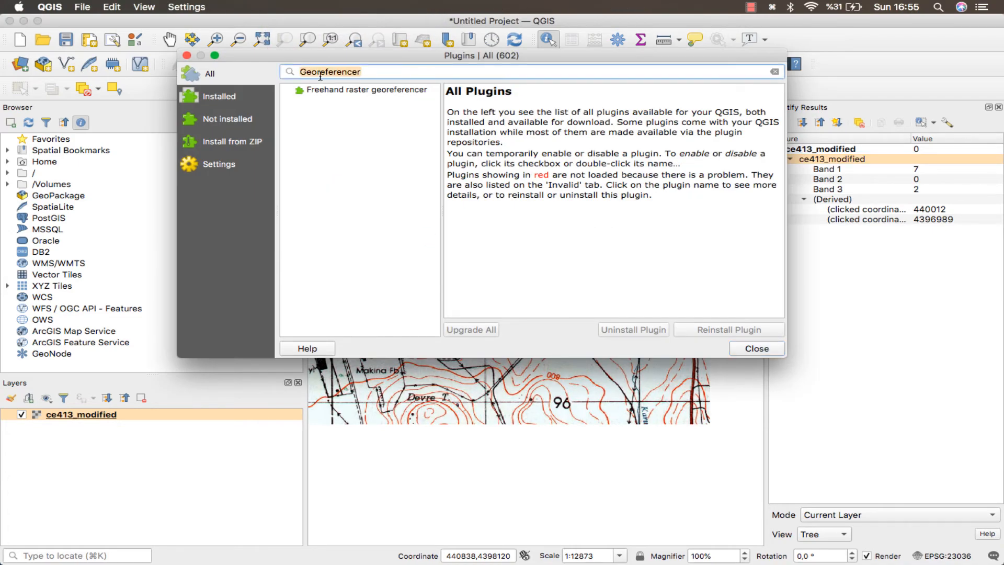
key(BackSpace)
text(quick)
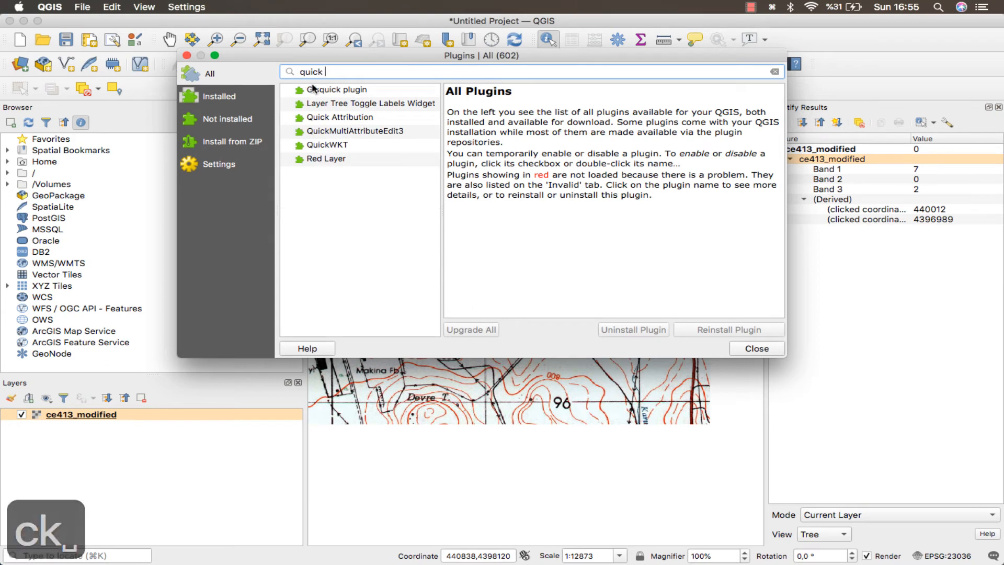
key(BackSpace)
text(Map)
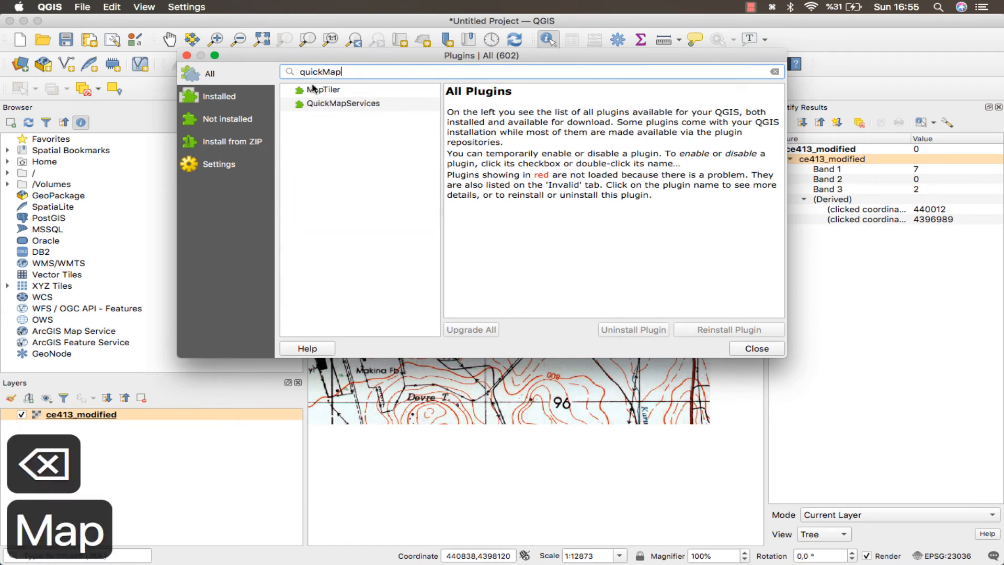
click(343, 103)
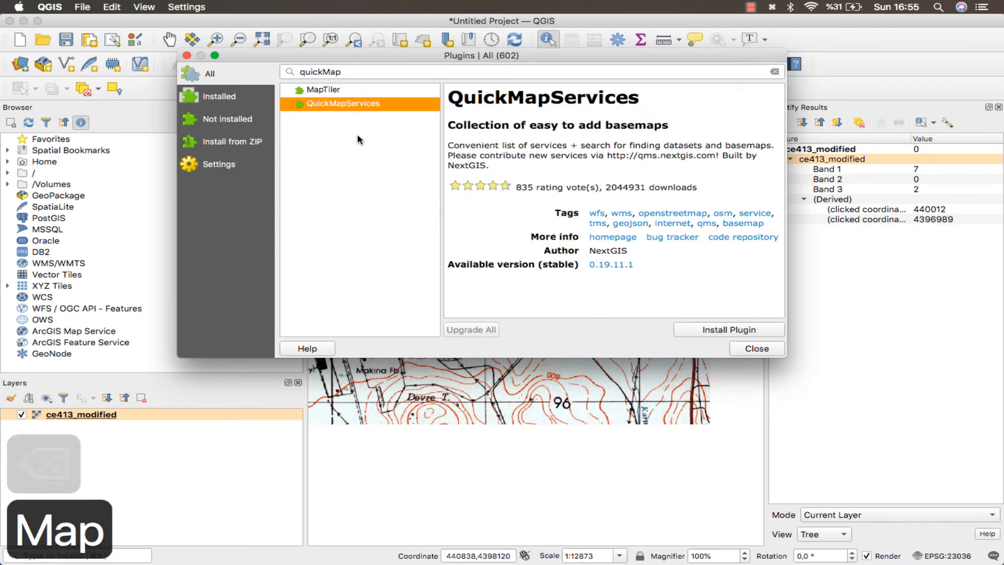
click(709, 329)
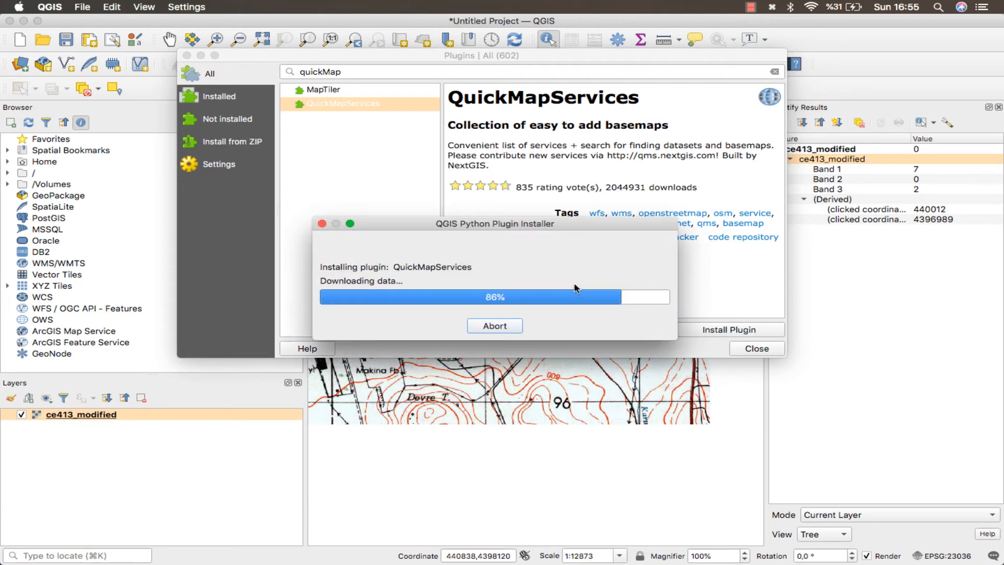
click(753, 348)
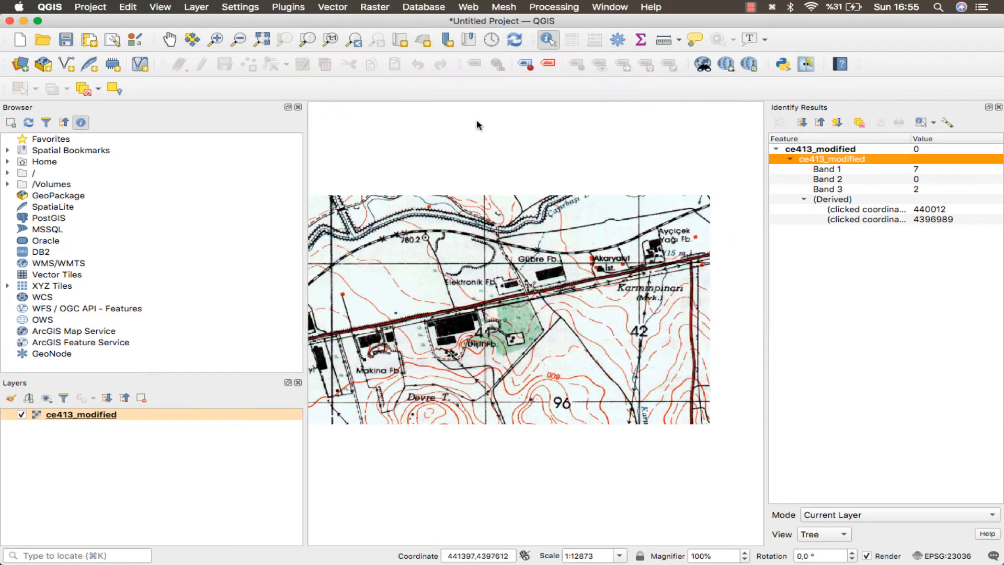
Add the OSM Standard basemap through QuickMapServices.
click(479, 6)
click(511, 37)
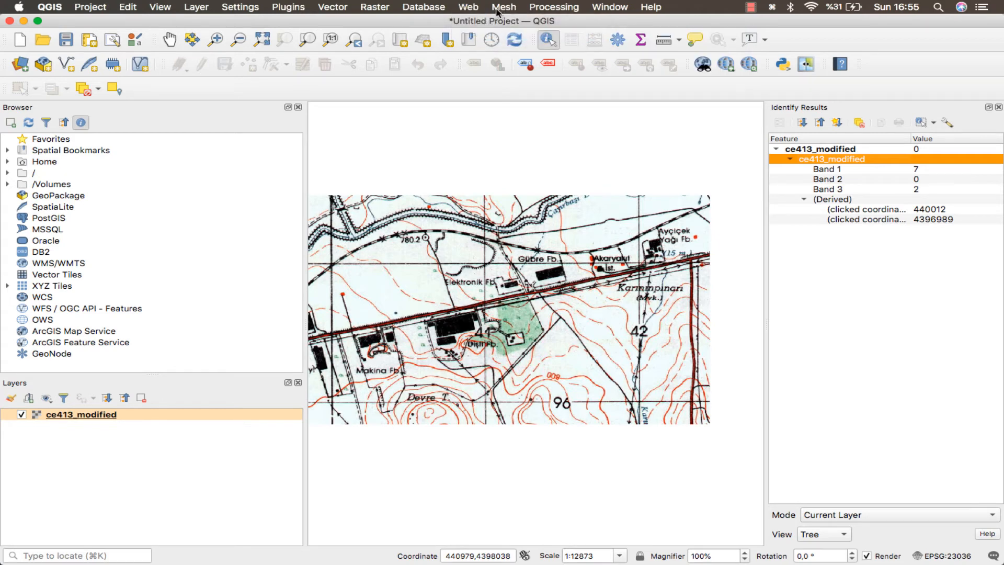
click(469, 7)
mouse_move(523, 34)
mouse_move(668, 75)
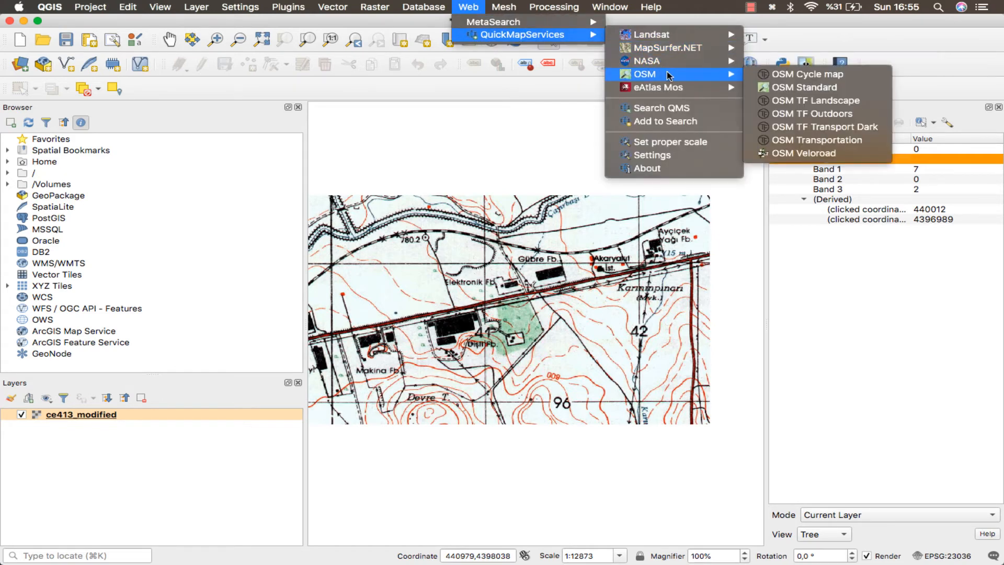
click(817, 87)
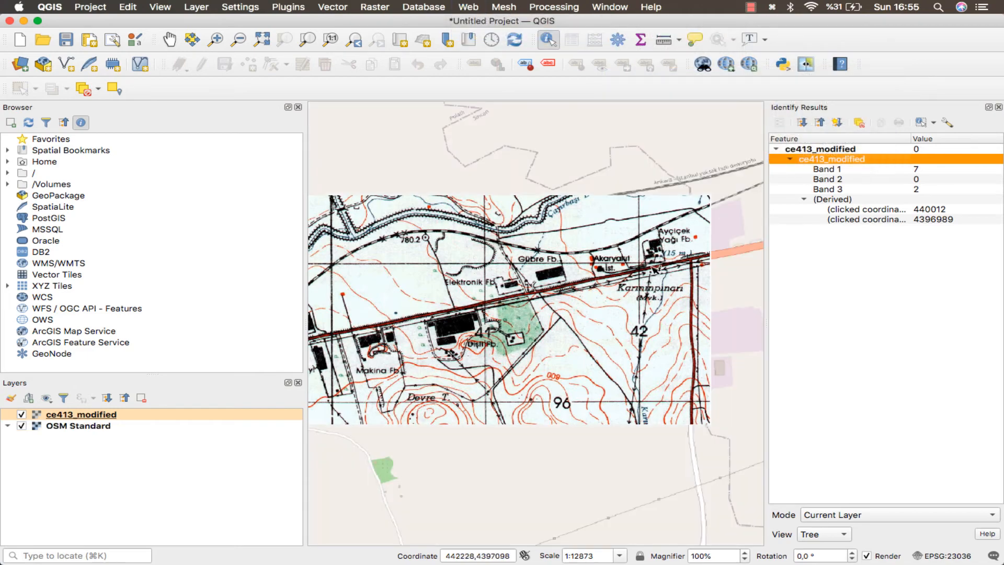
Close the Identify Results panel to compare the georeferenced map with the OSM basemap.
scroll(549, 223, down, 1)
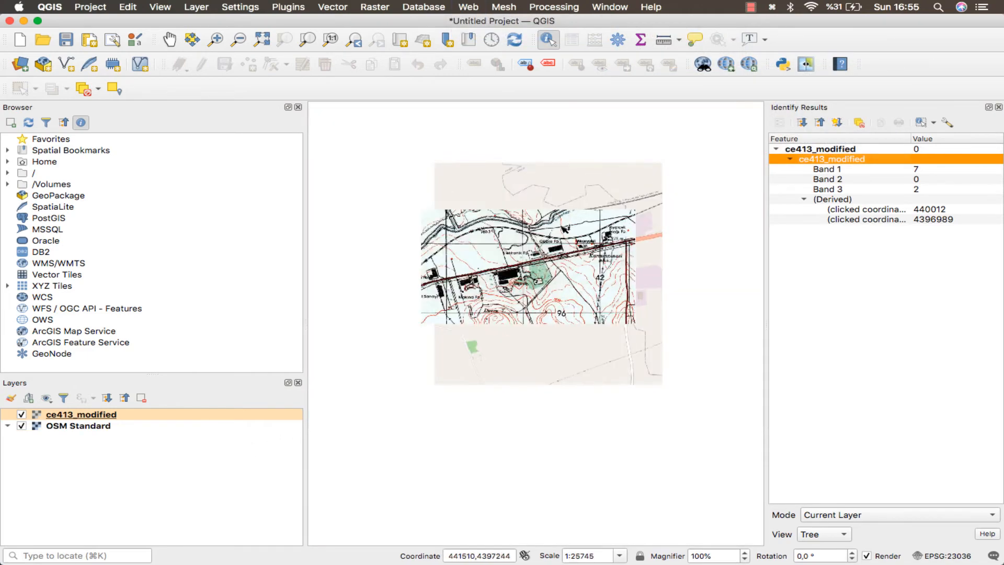
click(999, 107)
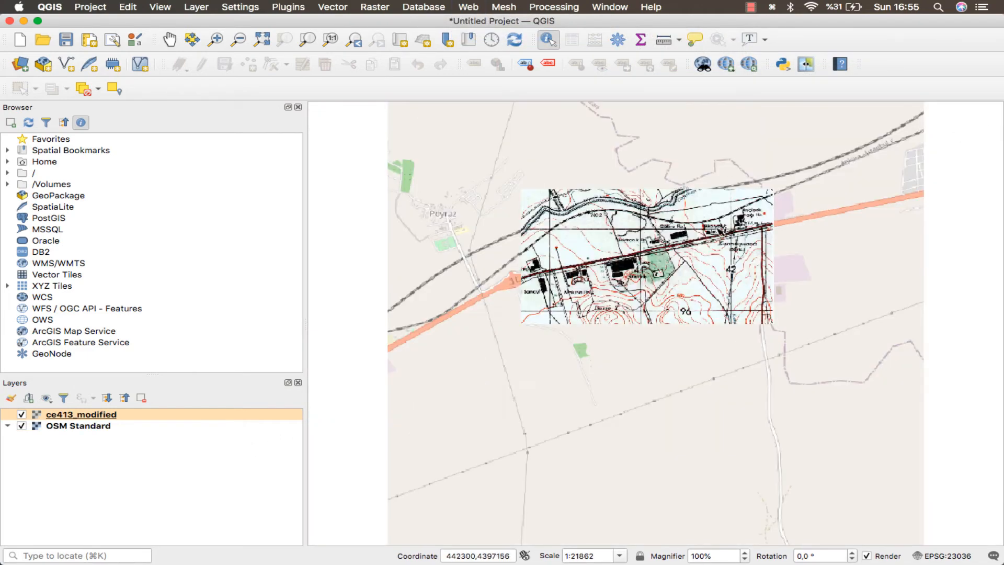
Examine how the georeferenced map lines up with the OSM basemap's roads and railway.
scroll(581, 238, up, 1)
drag(794, 245, 514, 310)
drag(748, 247, 722, 259)
drag(550, 302, 655, 277)
drag(509, 317, 592, 296)
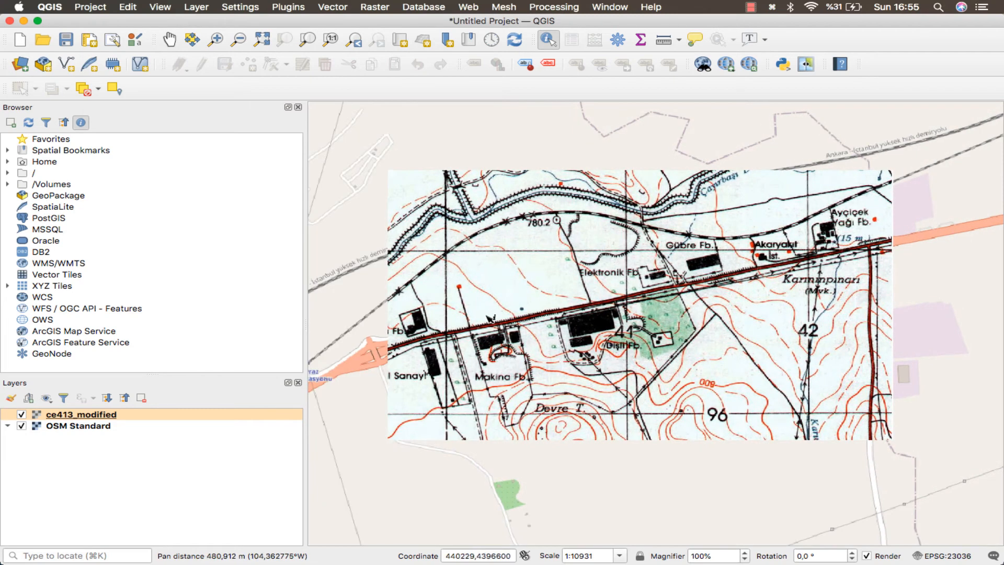
drag(487, 293, 524, 285)
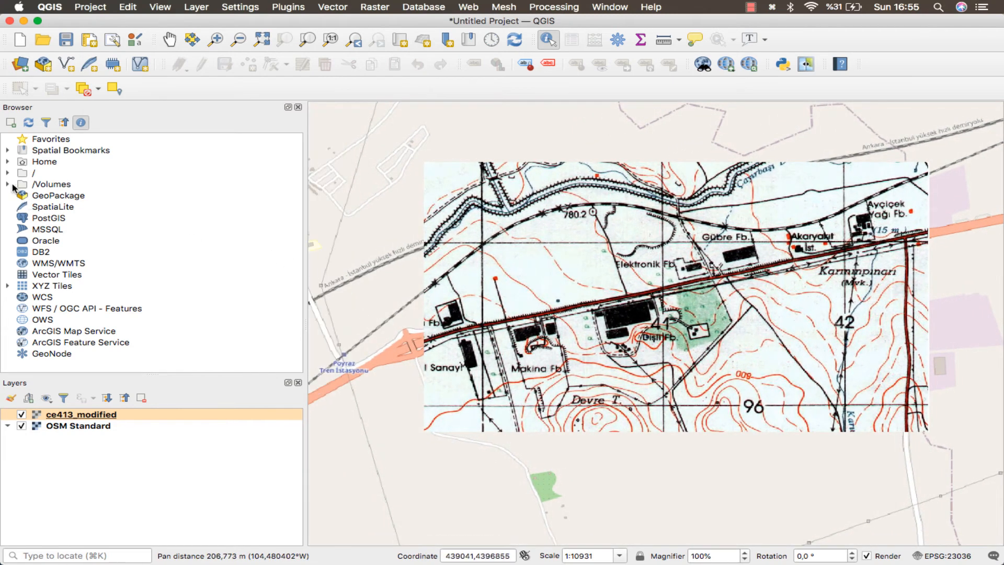
Start a new shapefile in the Lab03_AuxilaryData folder and name it Transportaion.shp.
click(8, 162)
click(22, 184)
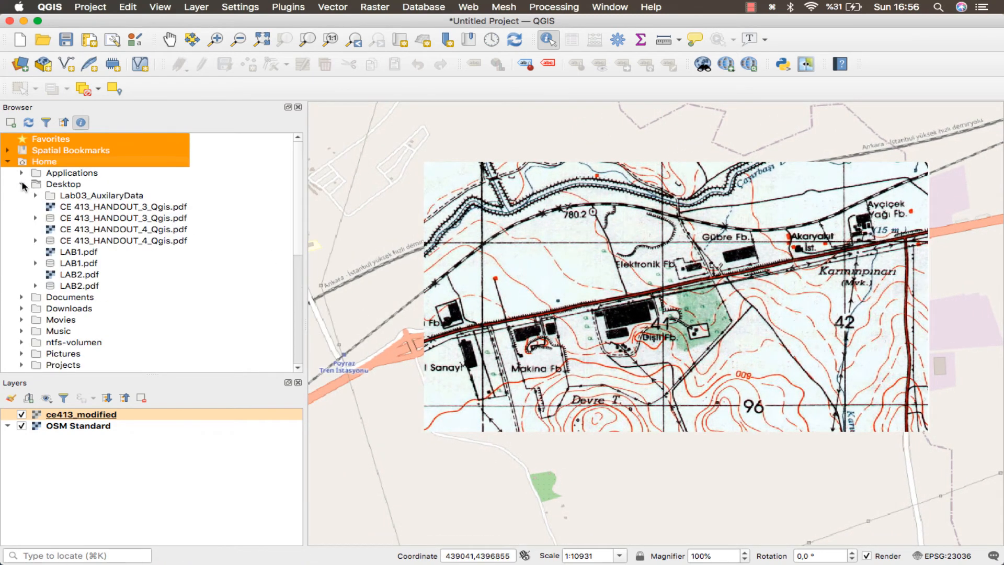
click(35, 196)
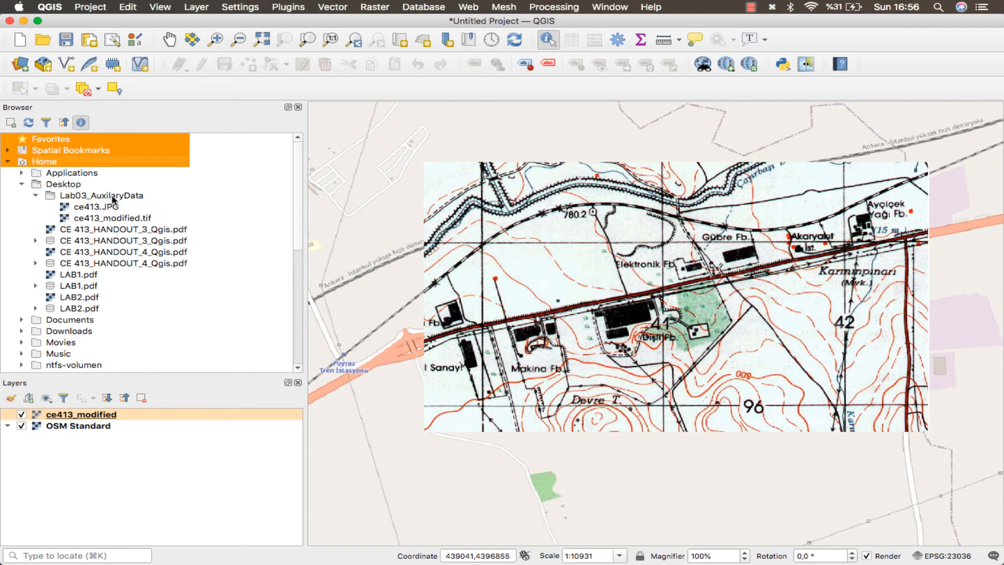
right_click(115, 196)
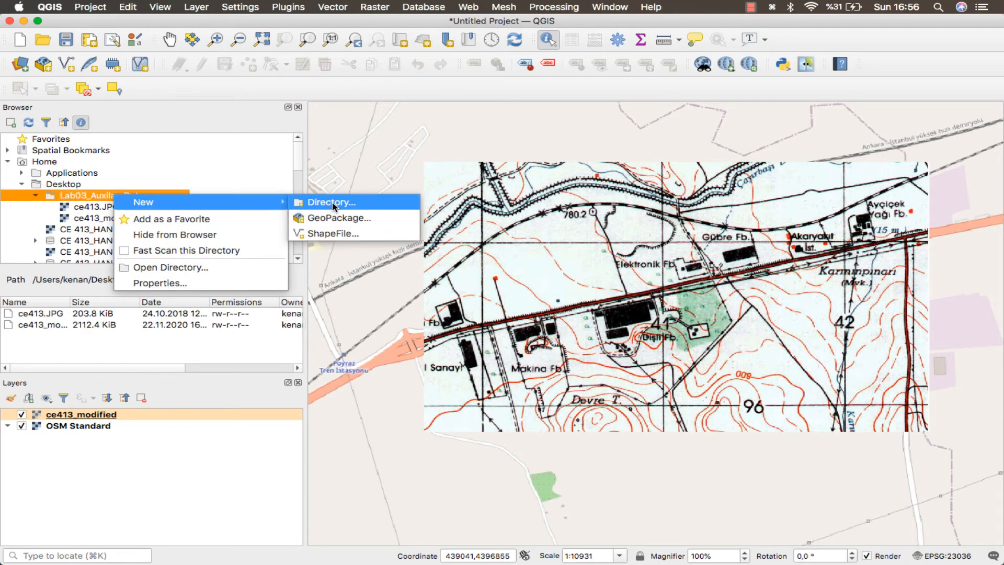
click(346, 233)
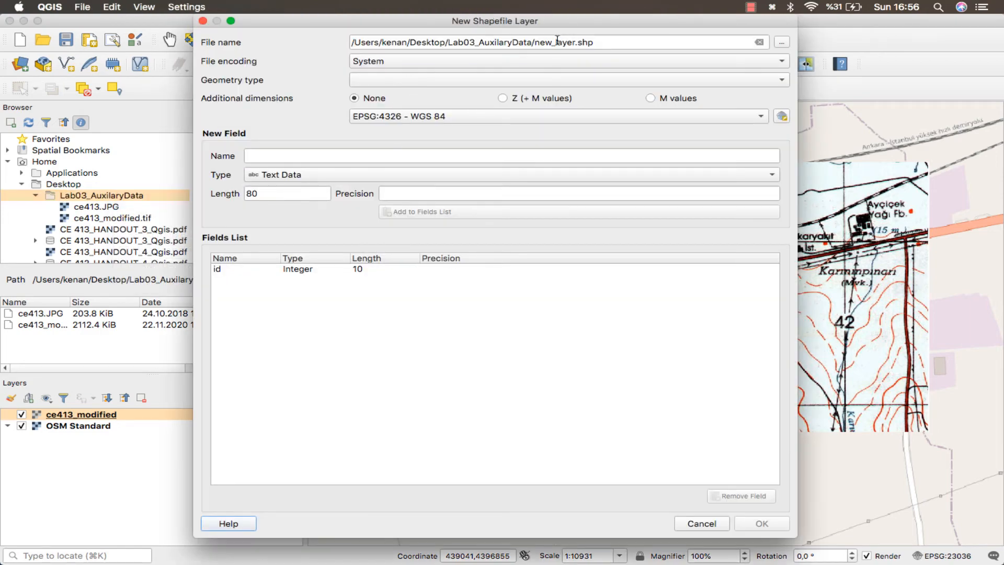
double_click(558, 40)
text(Roa)
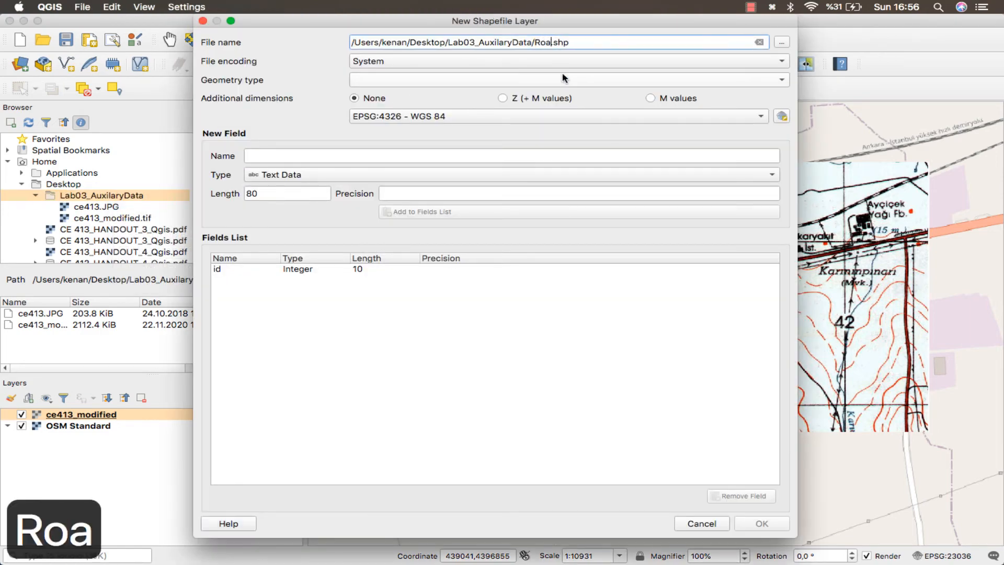
key(BackSpace)
key(BackSpace)
key(BackSpace)
text(Ta)
key(BackSpace)
text(ra)
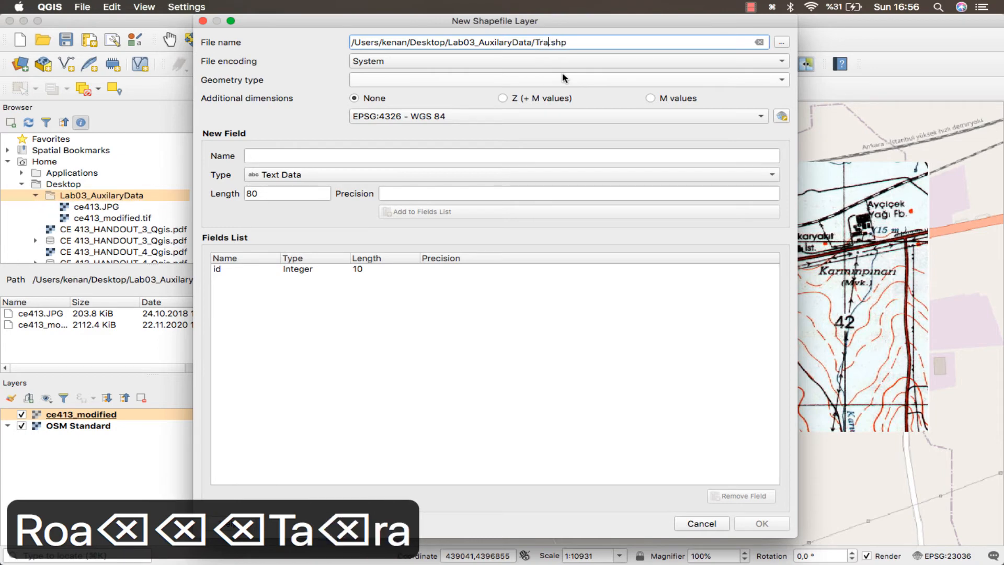
text(nsportaion)
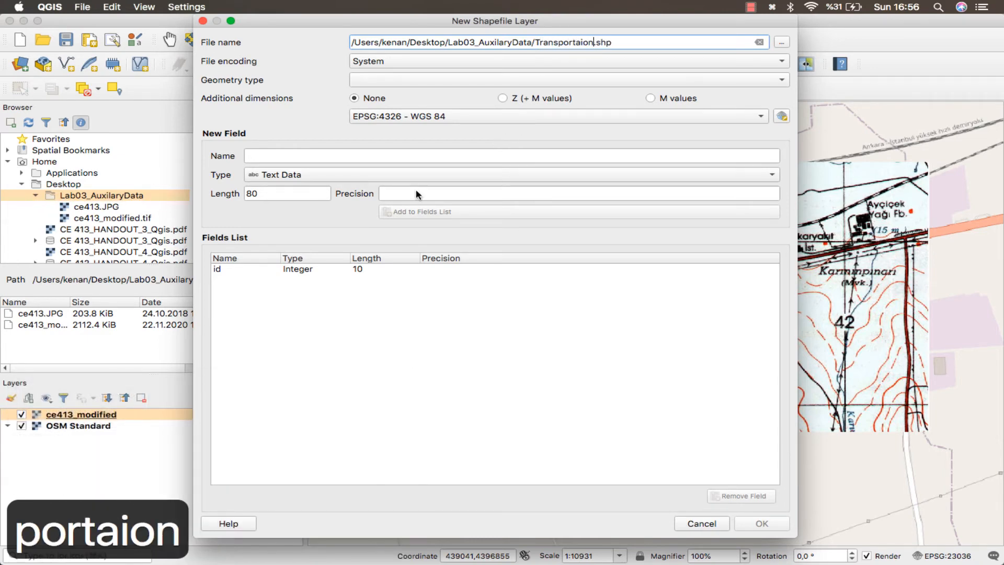
Set the new shapefile's geometry type to Line and its CRS to ED50 / UTM zone 36N.
click(397, 79)
click(390, 125)
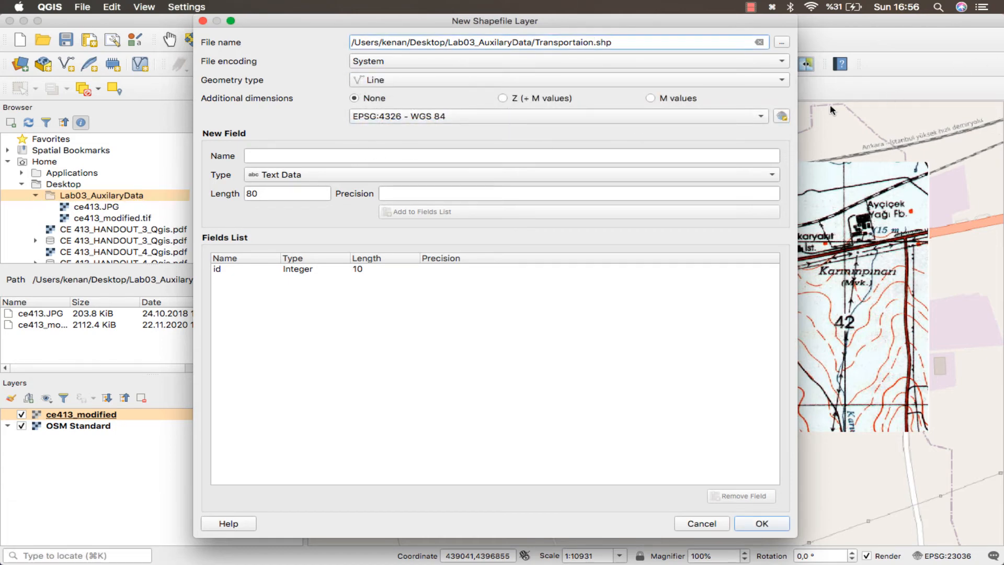
click(781, 116)
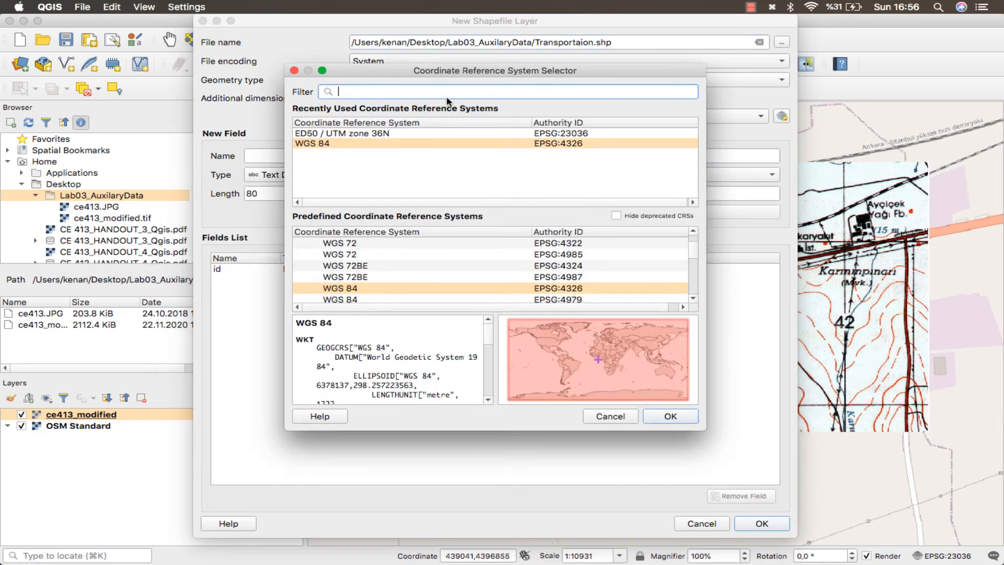
text(E)
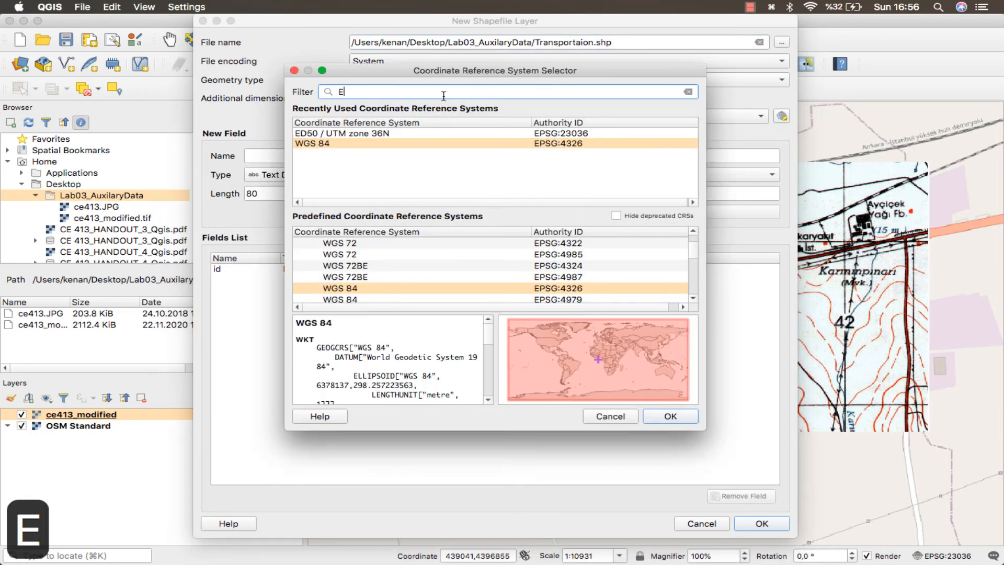
text(D50 UT)
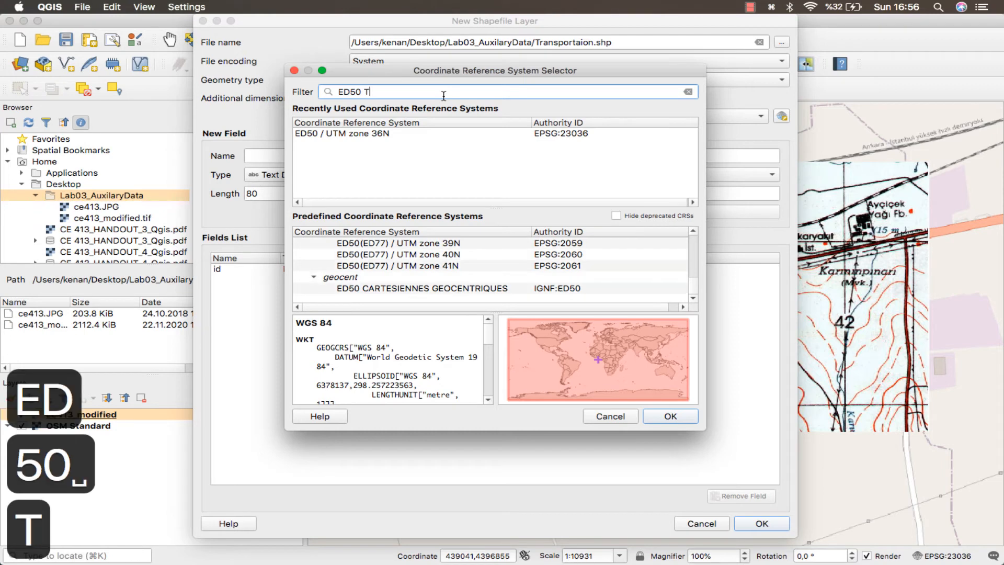
key(BackSpace)
text(UTMZ)
key(BackSpace)
key(BackSpace)
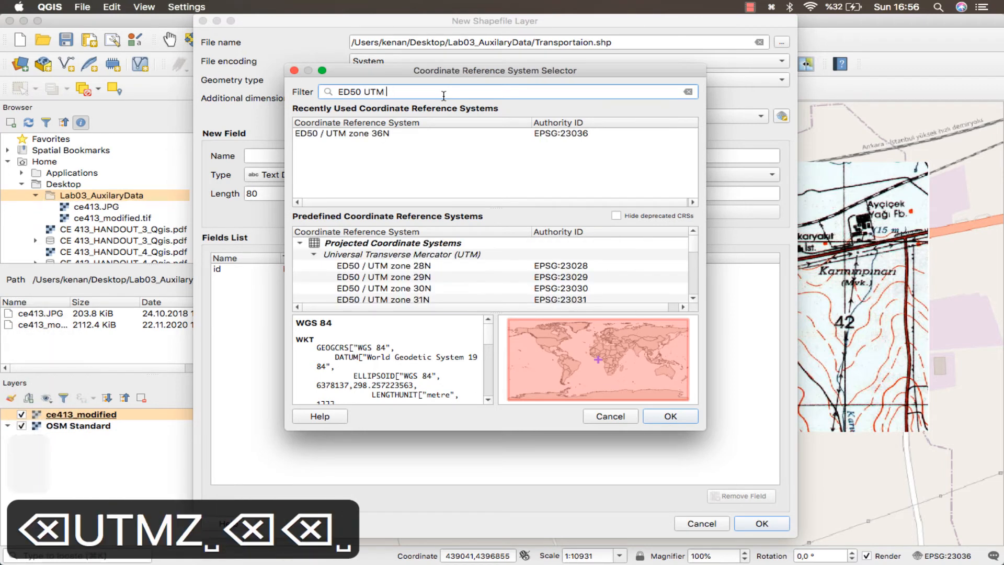
text(Zone 36N)
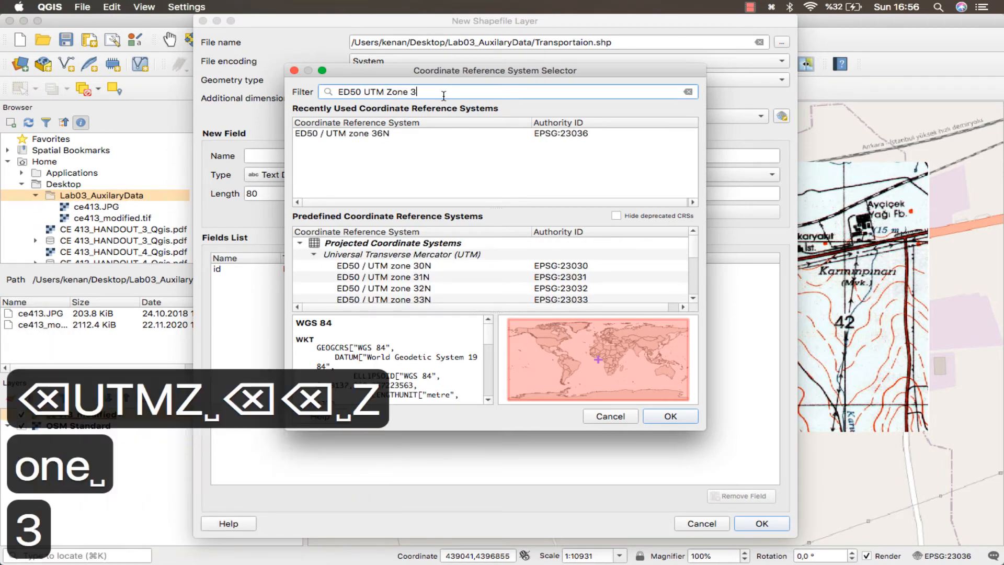
click(400, 135)
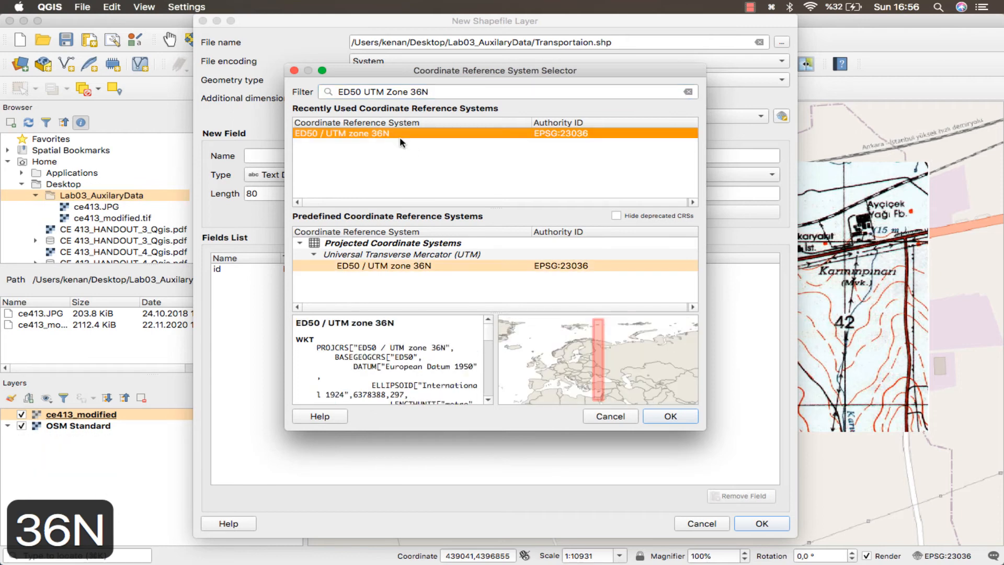
click(671, 415)
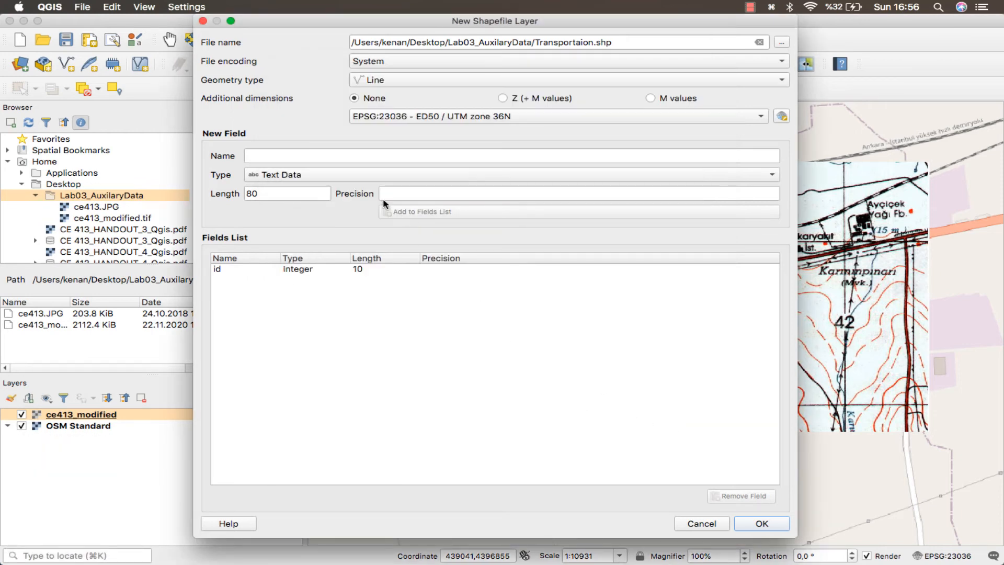
Add a text field called Name to the shapefile's fields list.
click(382, 155)
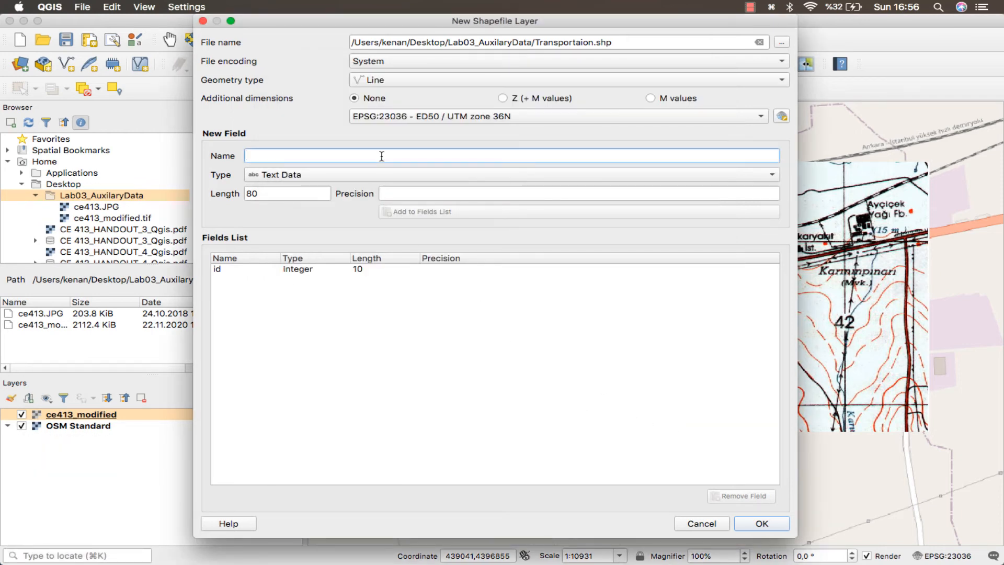
text(Name)
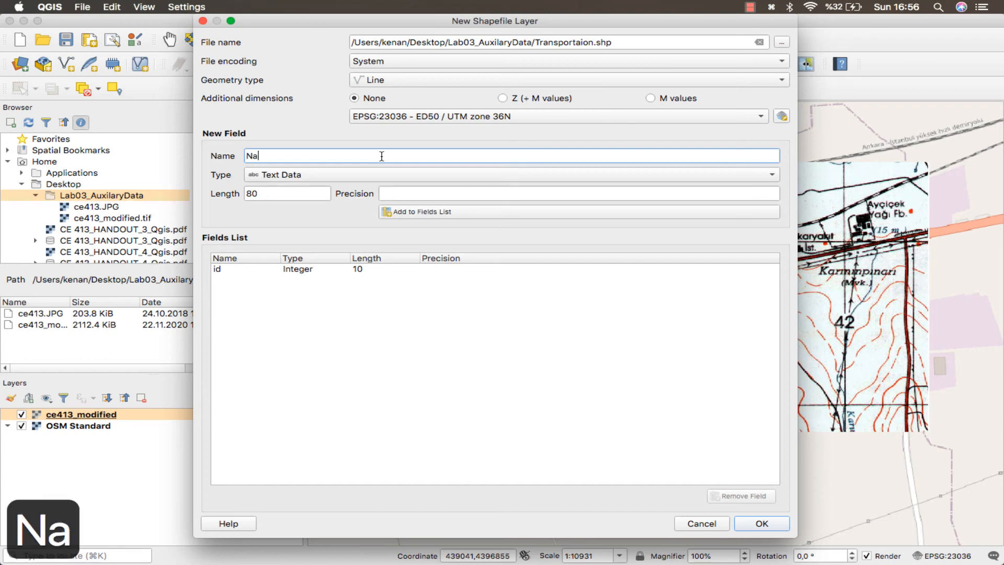
click(384, 176)
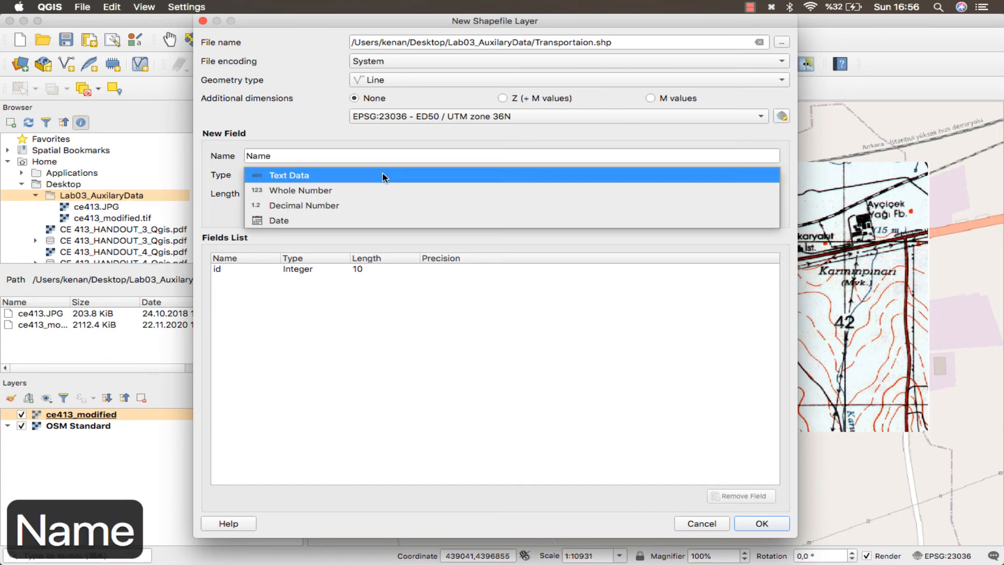
click(383, 175)
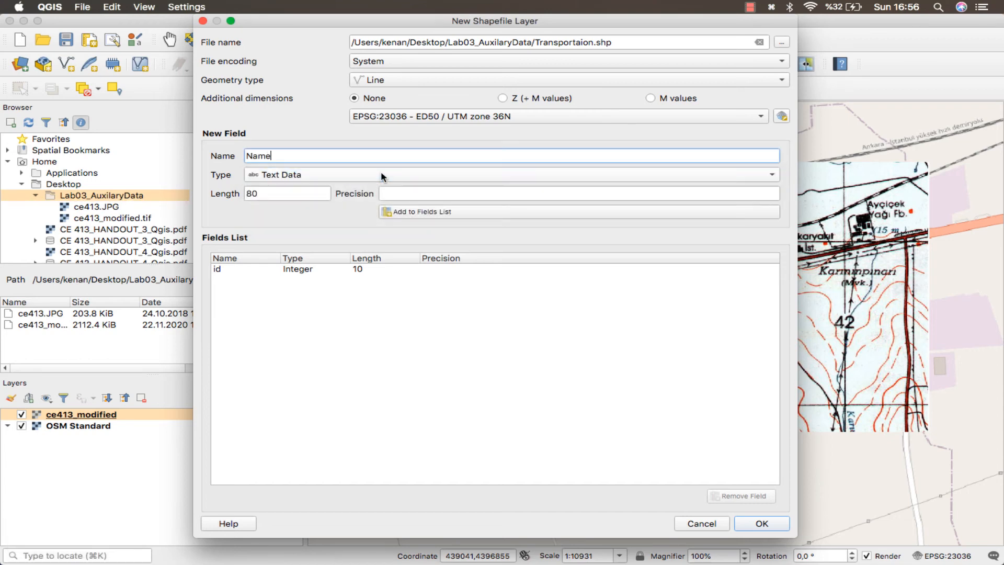
click(407, 211)
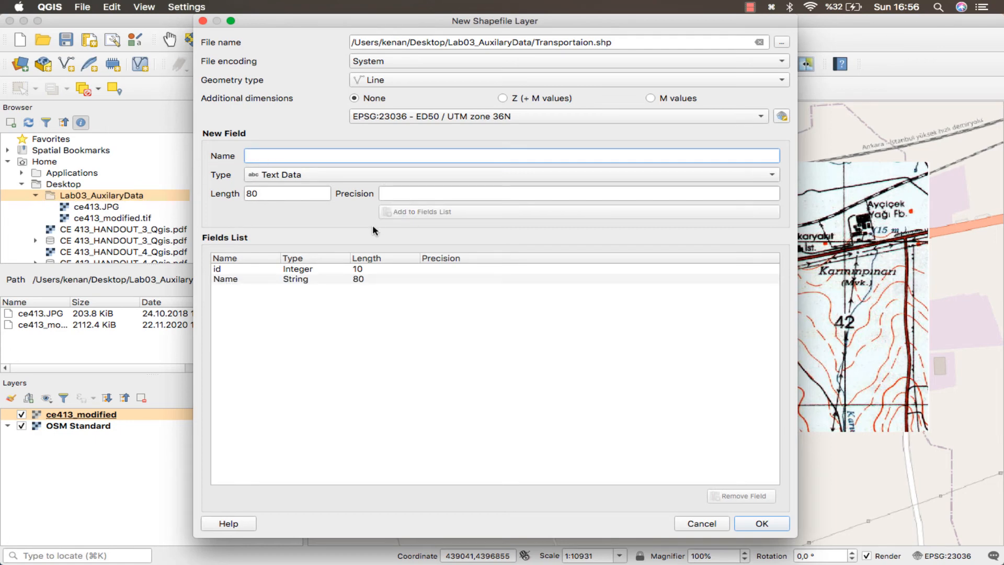
Add a decimal number field called Length with length 20 and precision 6, and create the shapefile.
text(Length)
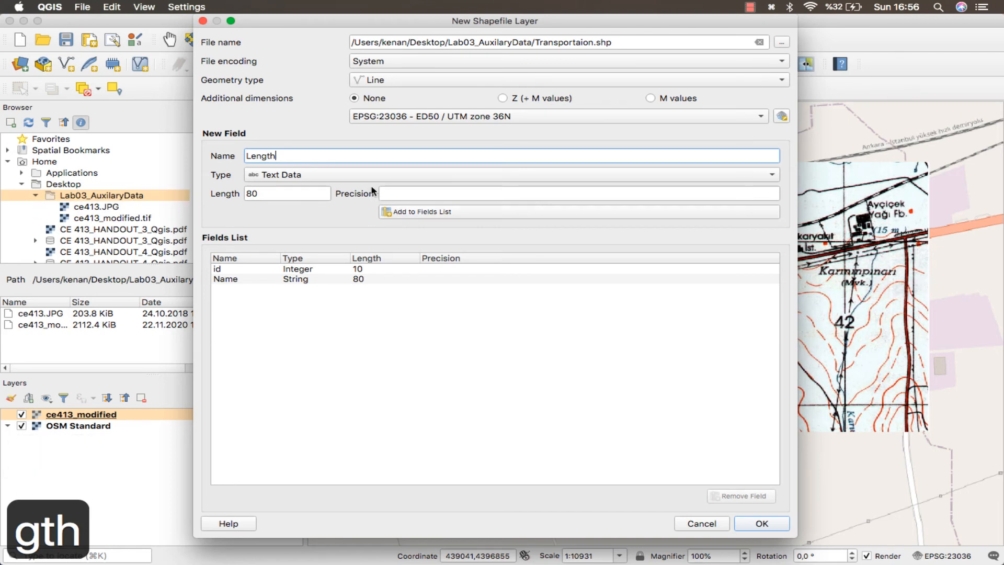
click(350, 178)
click(335, 206)
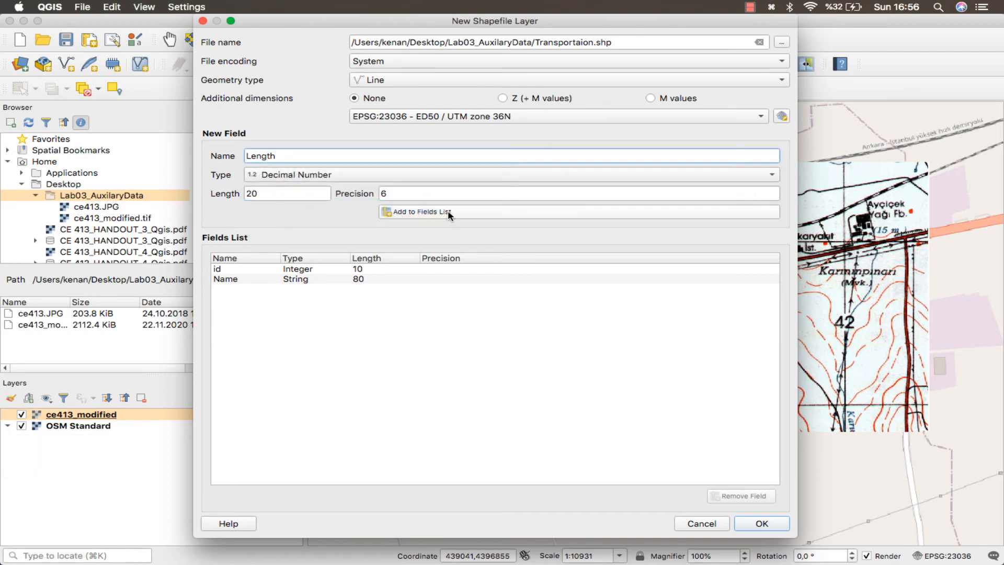
click(444, 212)
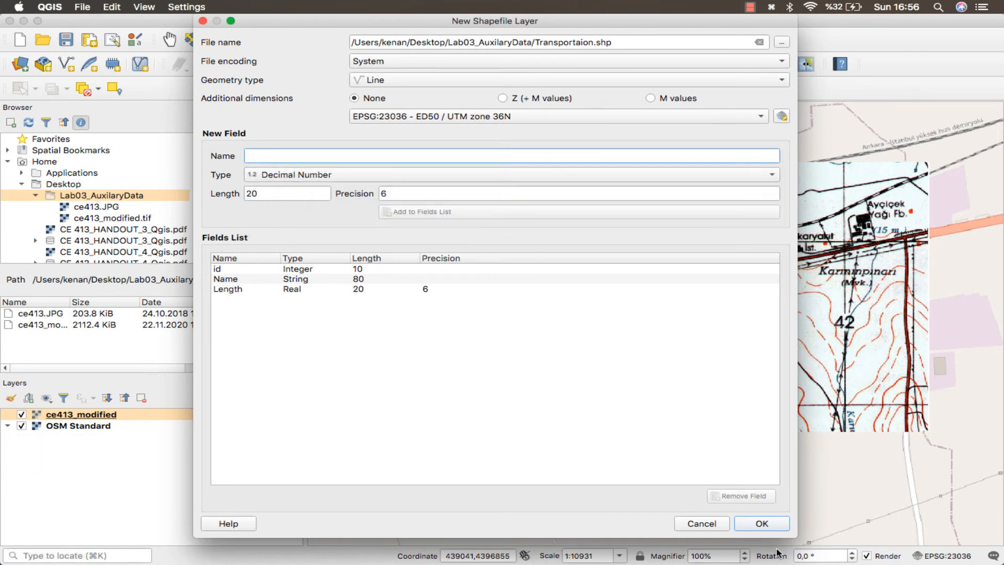
click(762, 523)
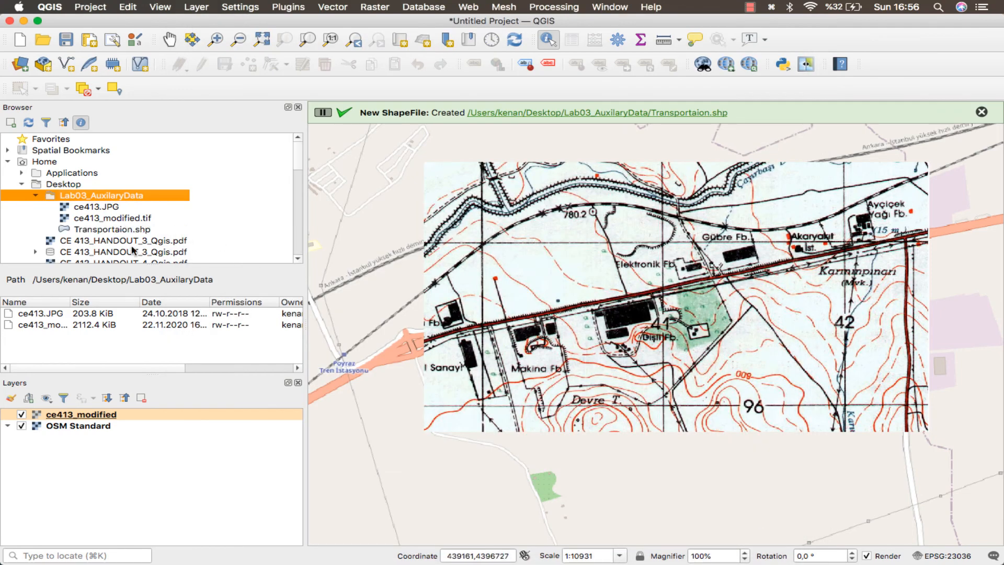
Add Transportaion.shp to the project and toggle editing on for the layer.
drag(120, 231, 99, 460)
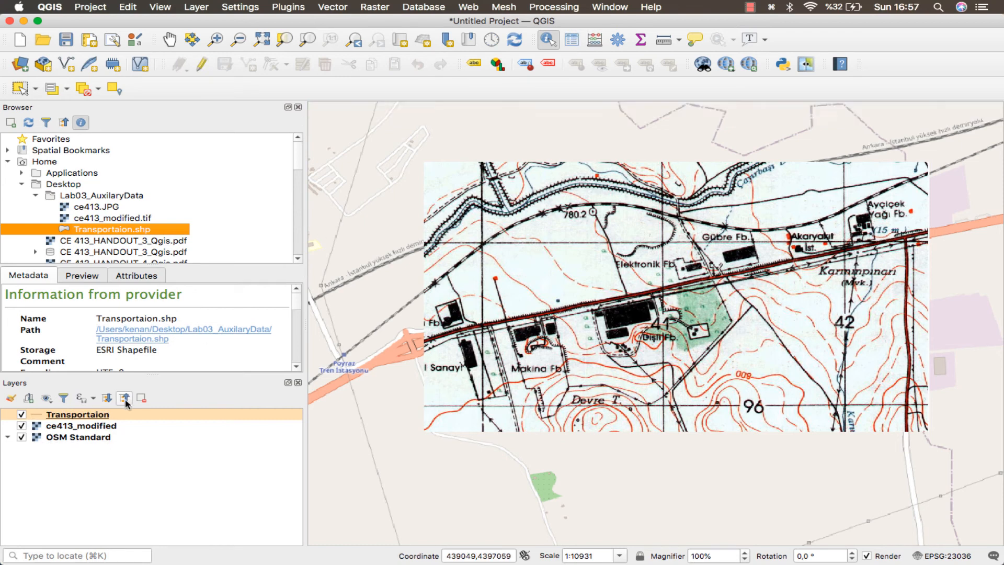
click(107, 416)
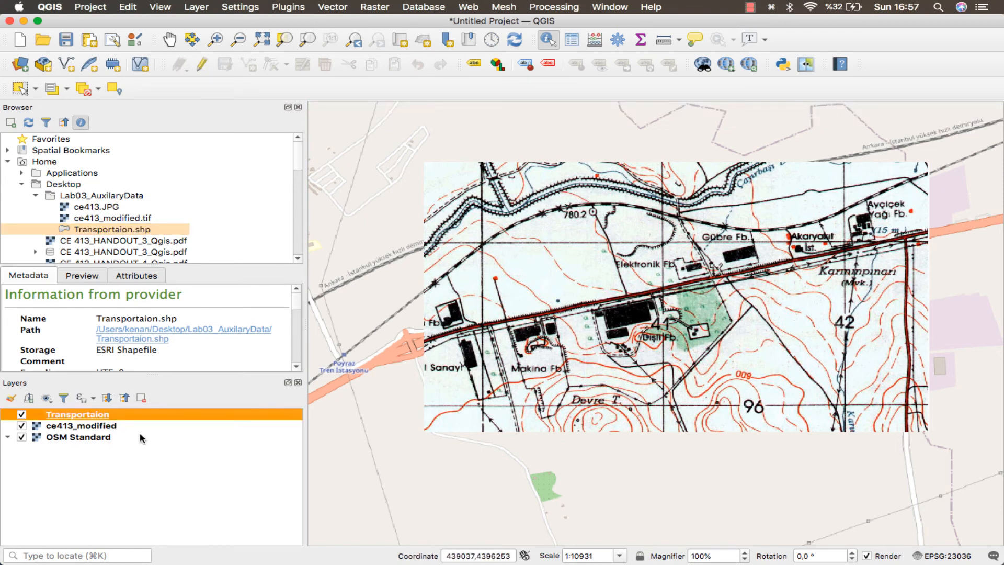
right_click(146, 416)
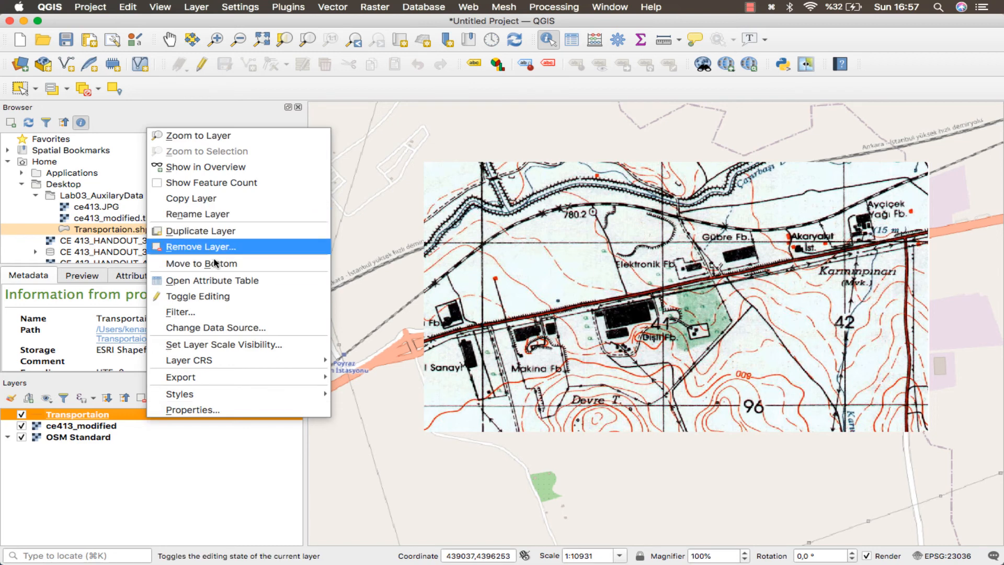
click(214, 296)
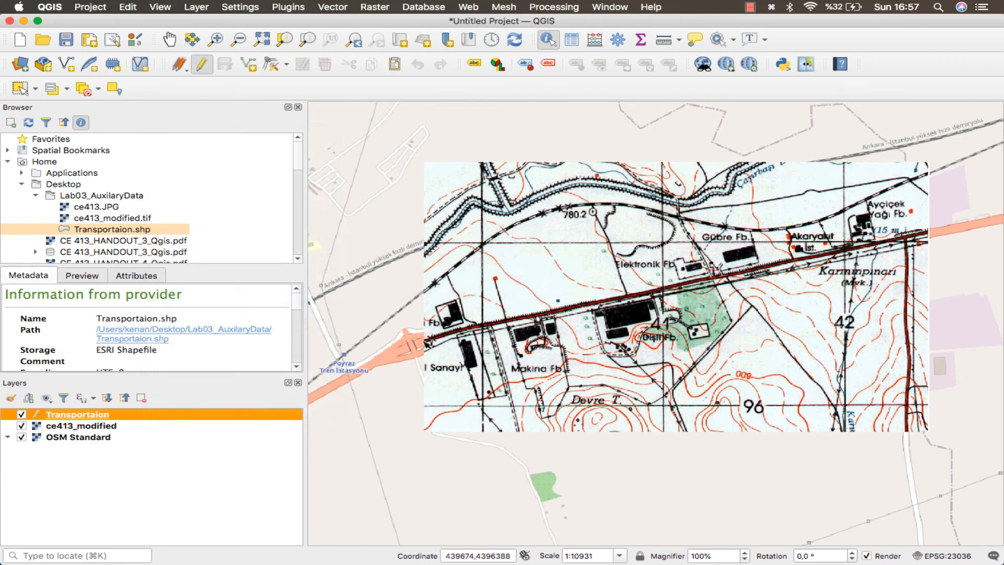
Move the digitizing toolbar to float over the map view.
click(465, 330)
click(464, 332)
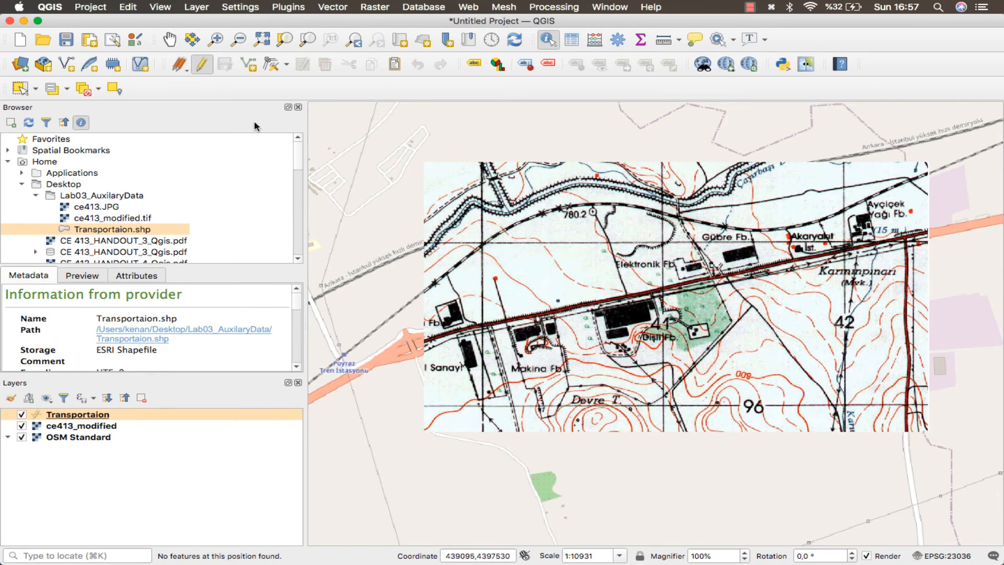
drag(163, 72, 168, 119)
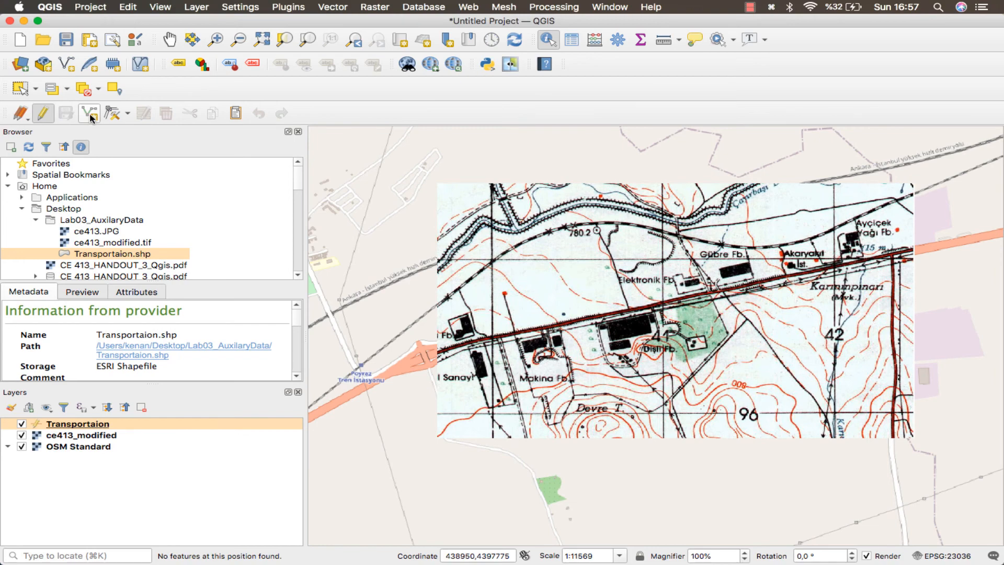
drag(13, 120, 451, 161)
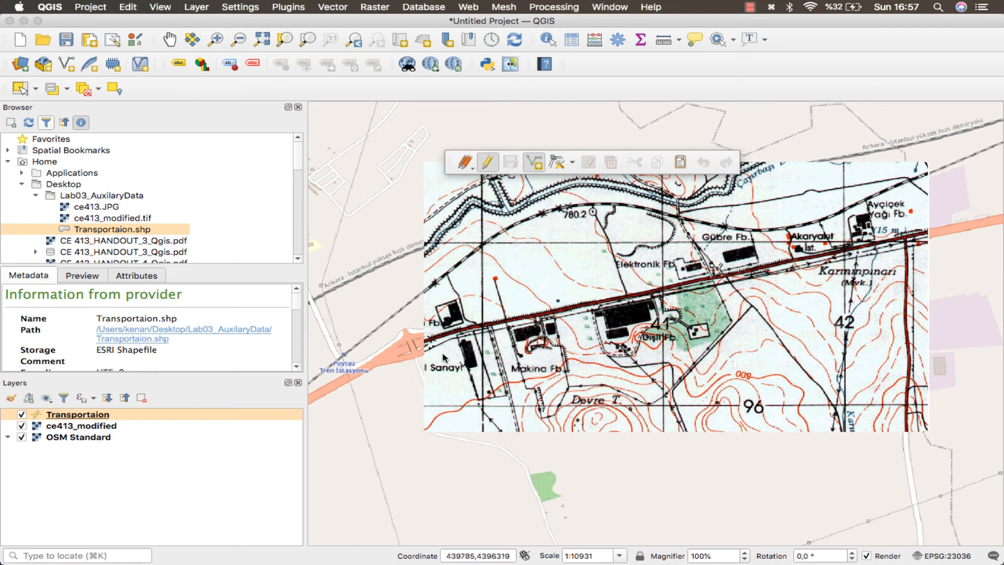
Digitize the main road as a line across the scanned map and enter id 1, Name Main Road, Length 340.
click(427, 341)
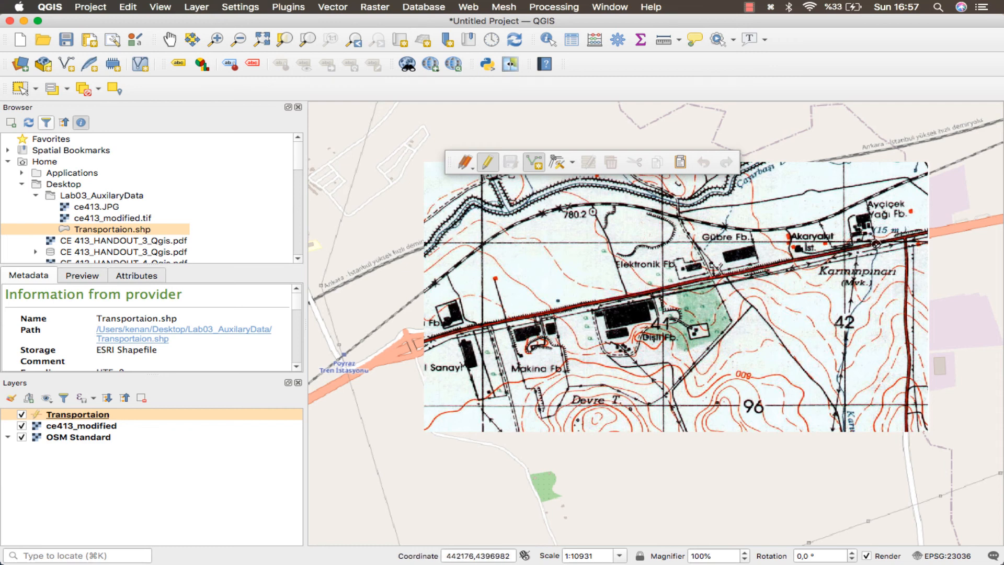
right_click(926, 233)
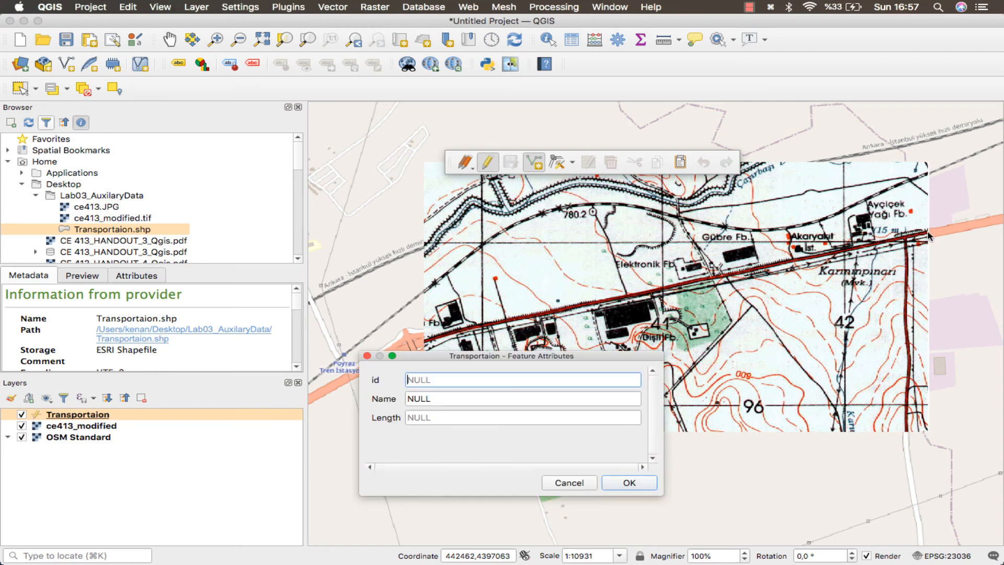
key(Tab)
click(431, 381)
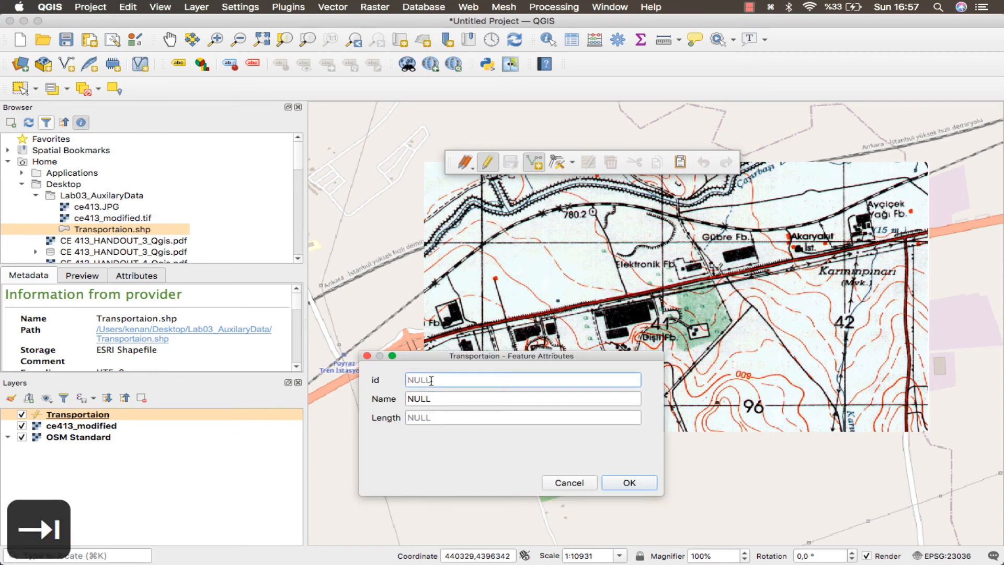
text(1)
key(Tab)
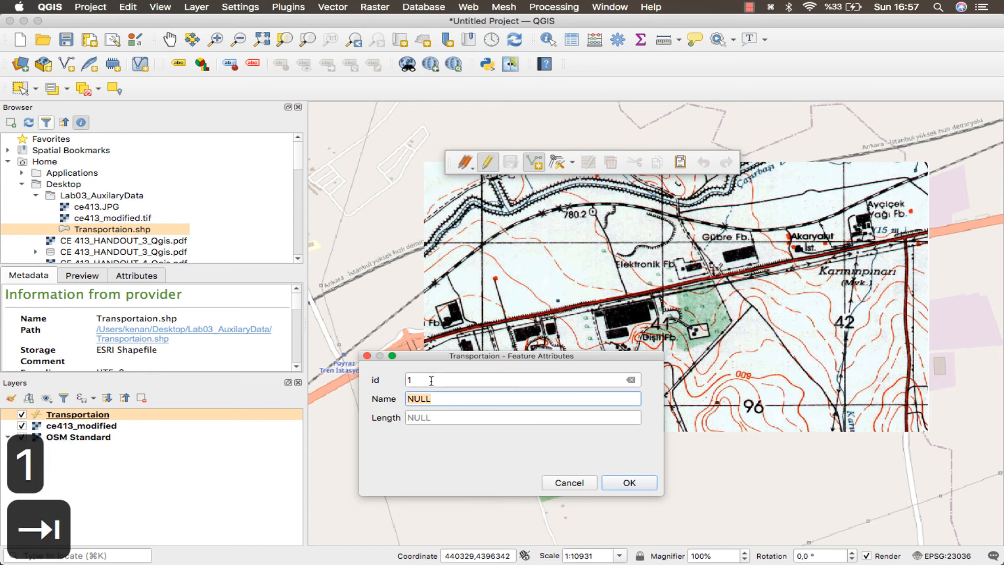
text(Main Road)
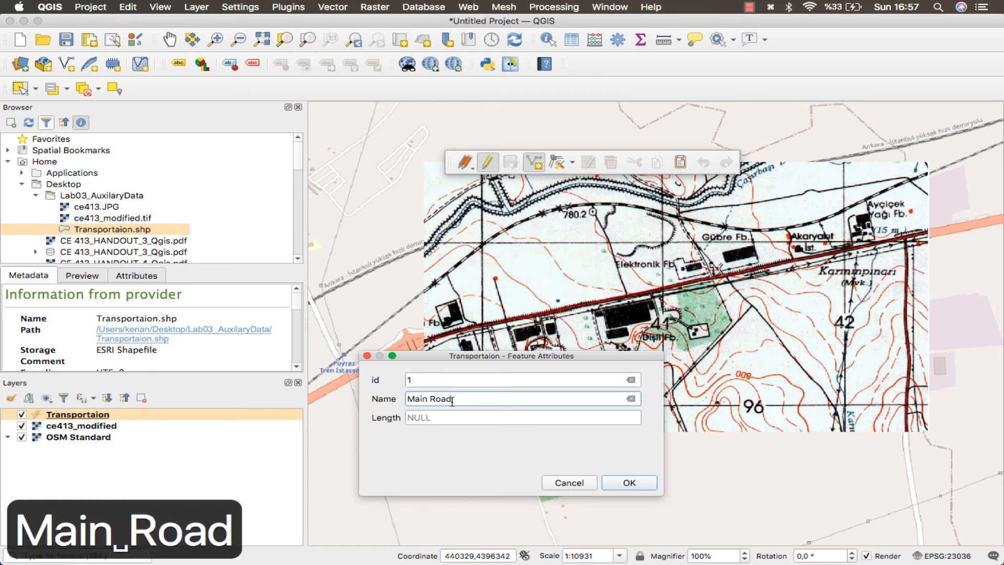
click(449, 416)
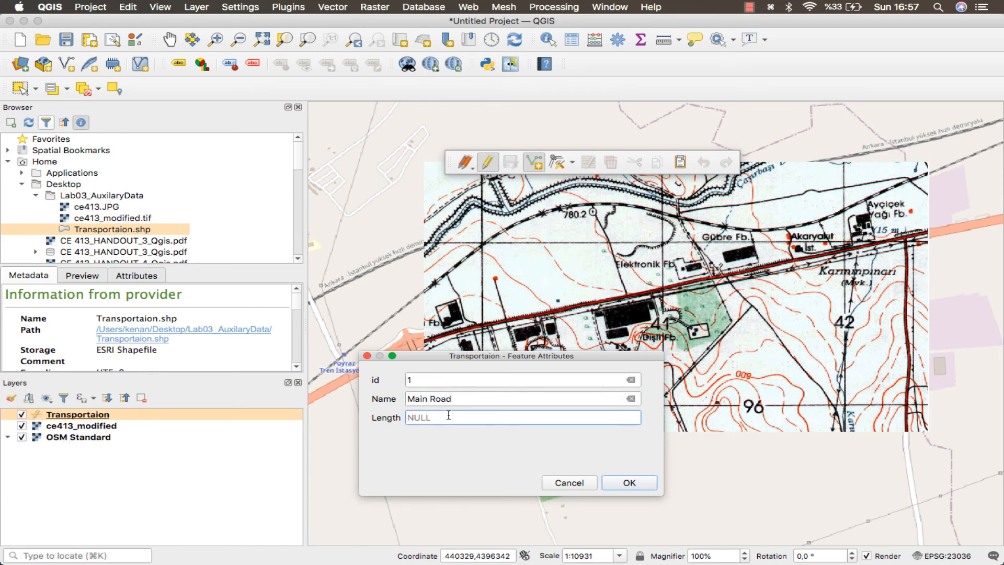
text(340)
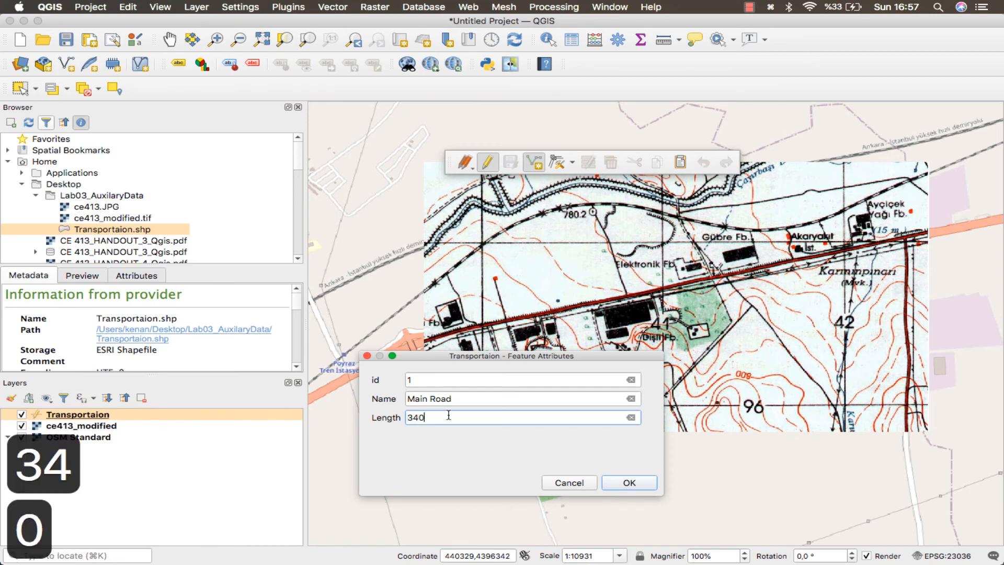
click(608, 482)
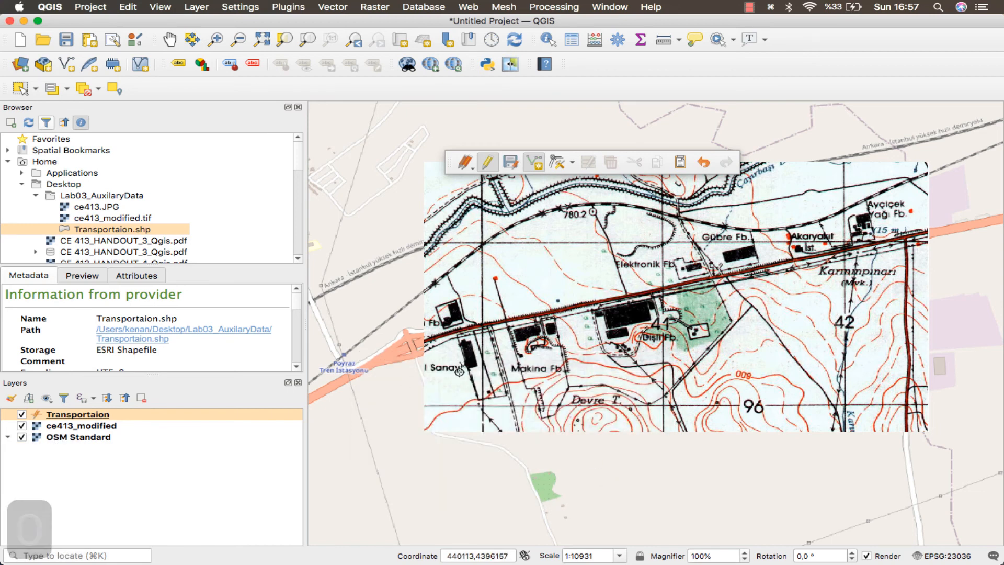
Hide and reshow the scanned map to compare the new road line with OSM, and save the Transportaion layer edits.
click(22, 426)
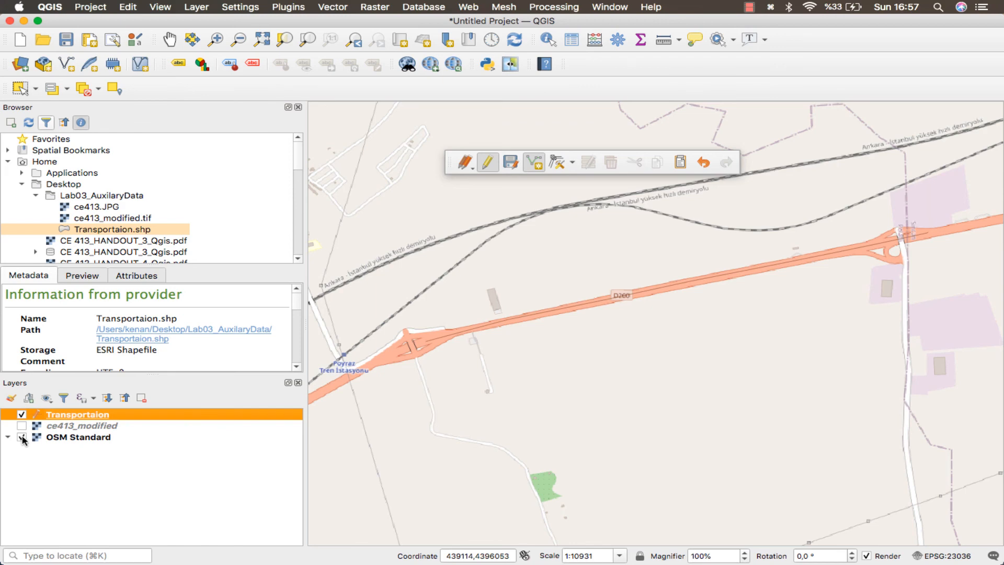
click(22, 437)
click(22, 437)
click(22, 426)
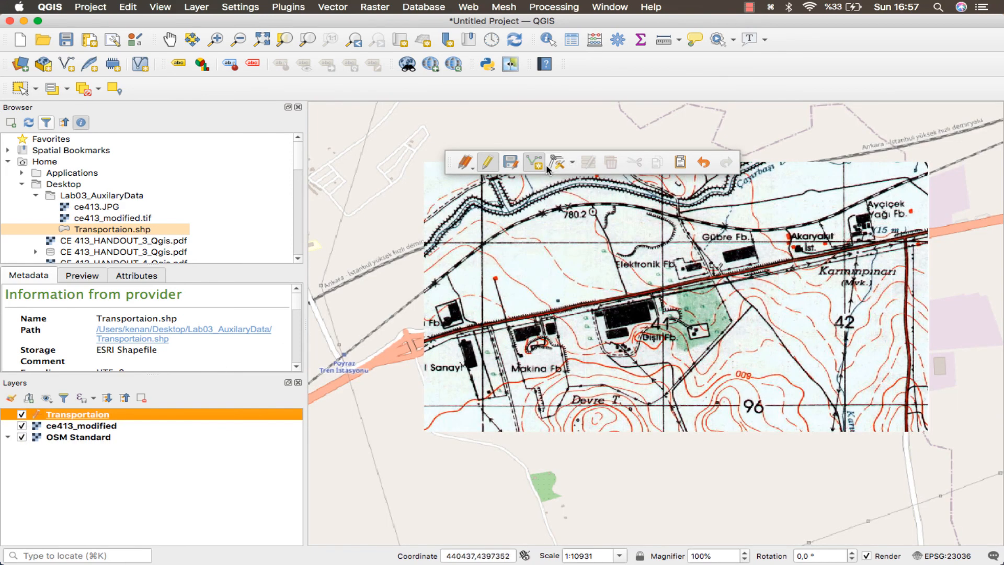
click(509, 164)
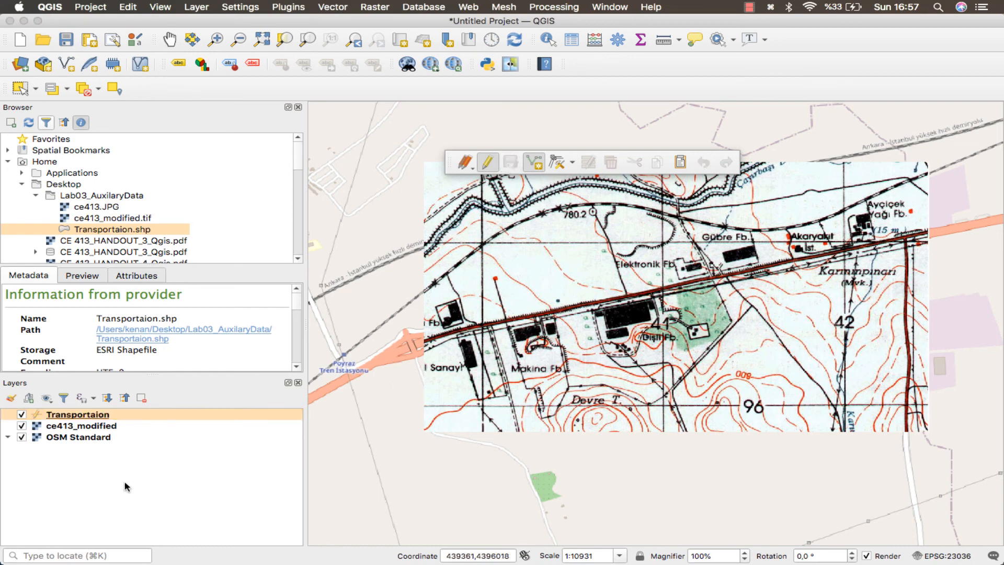